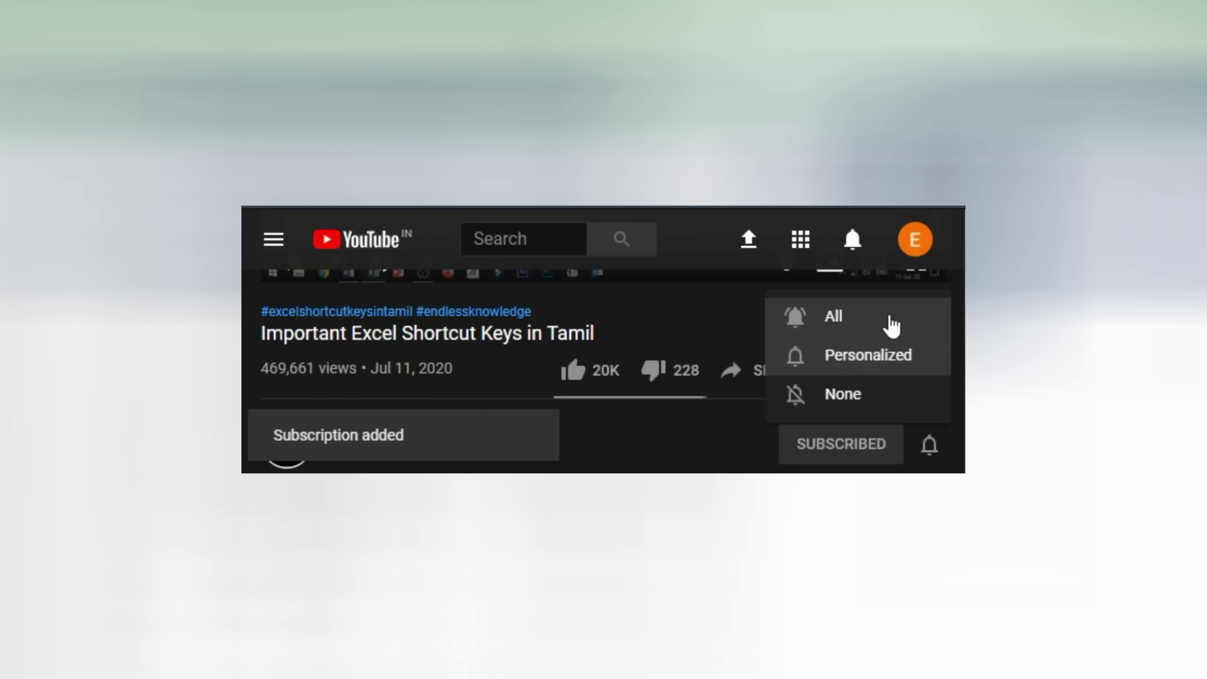
left_click(892, 327)
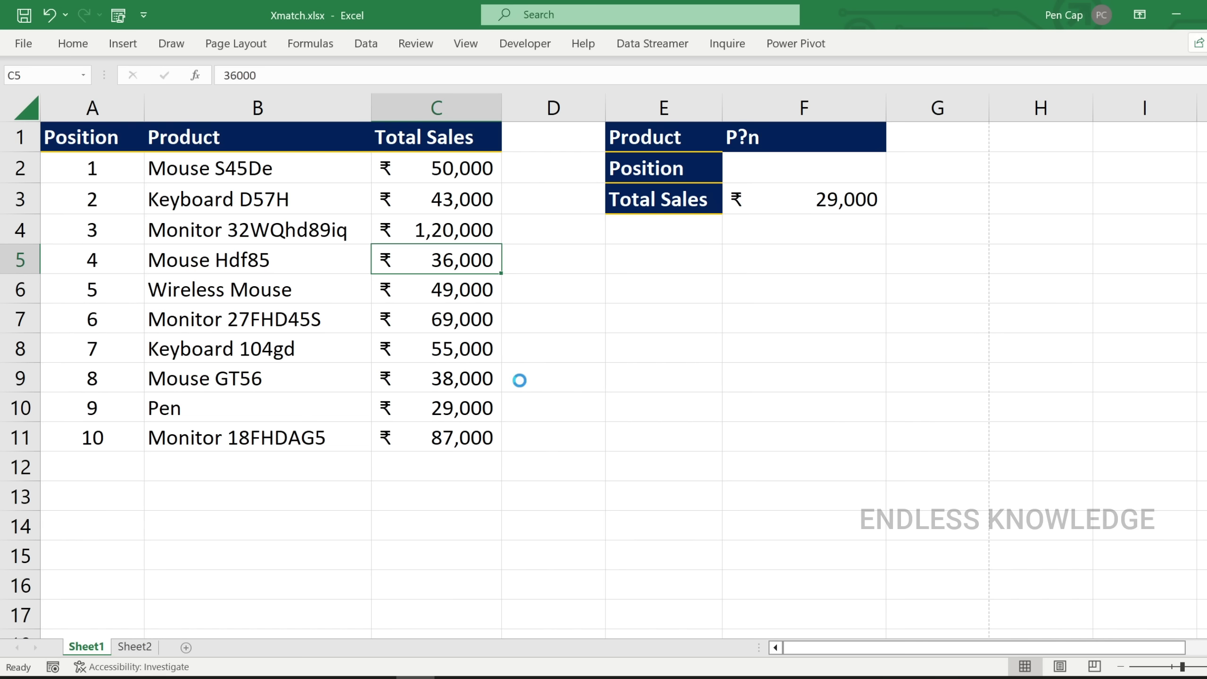
key("F12")
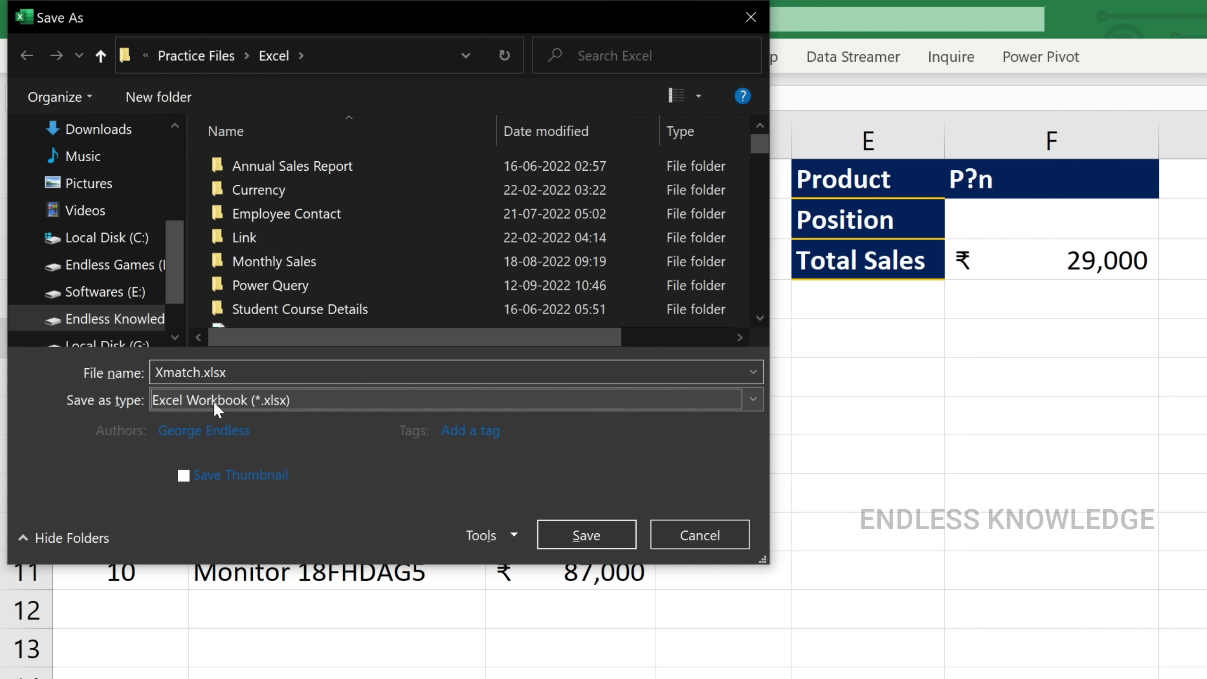
left_click(213, 399)
left_click(213, 492)
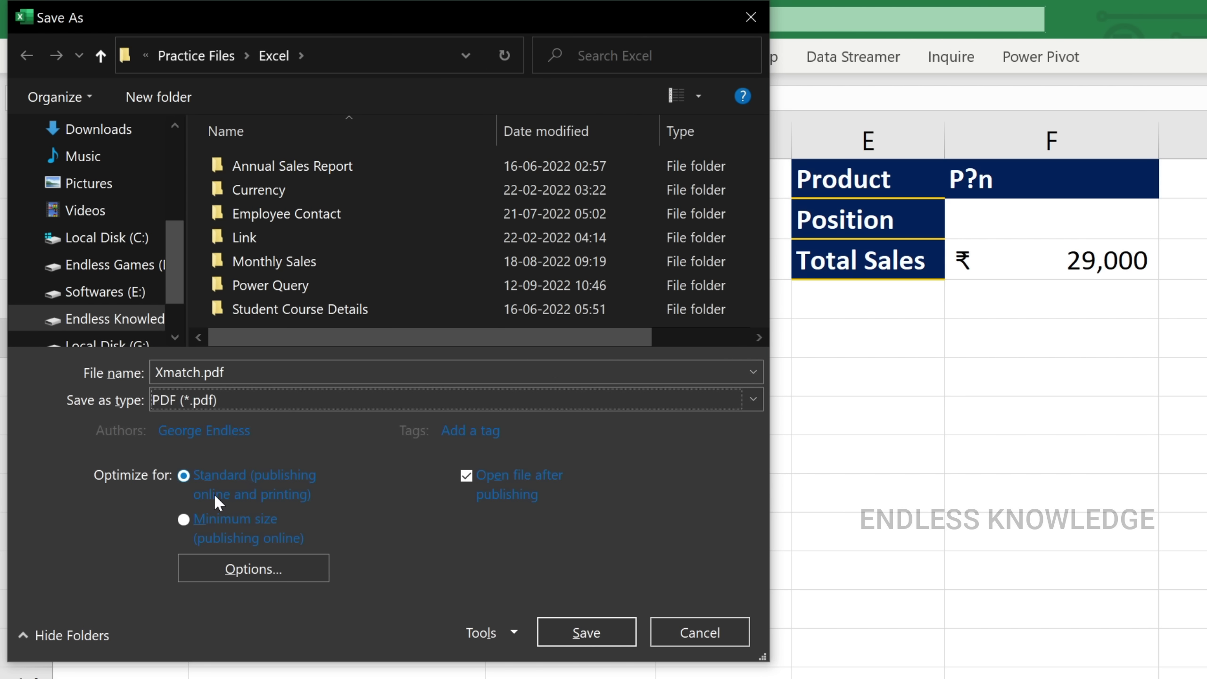
left_click(696, 634)
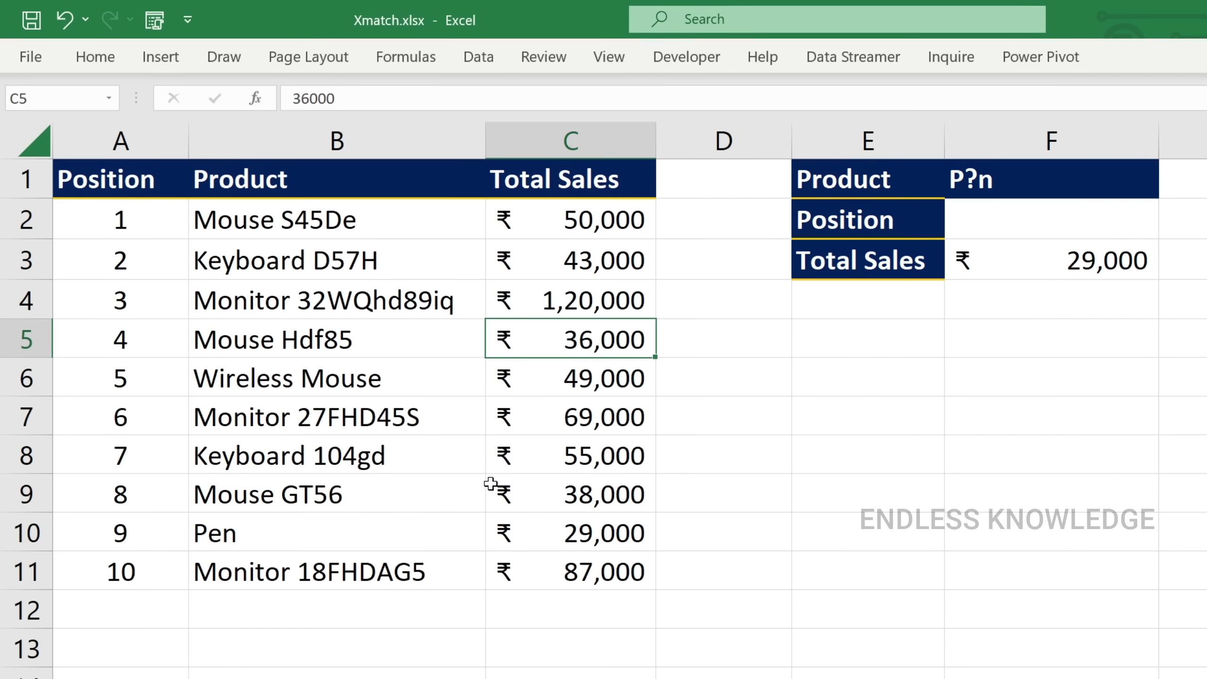
left_click(19, 61)
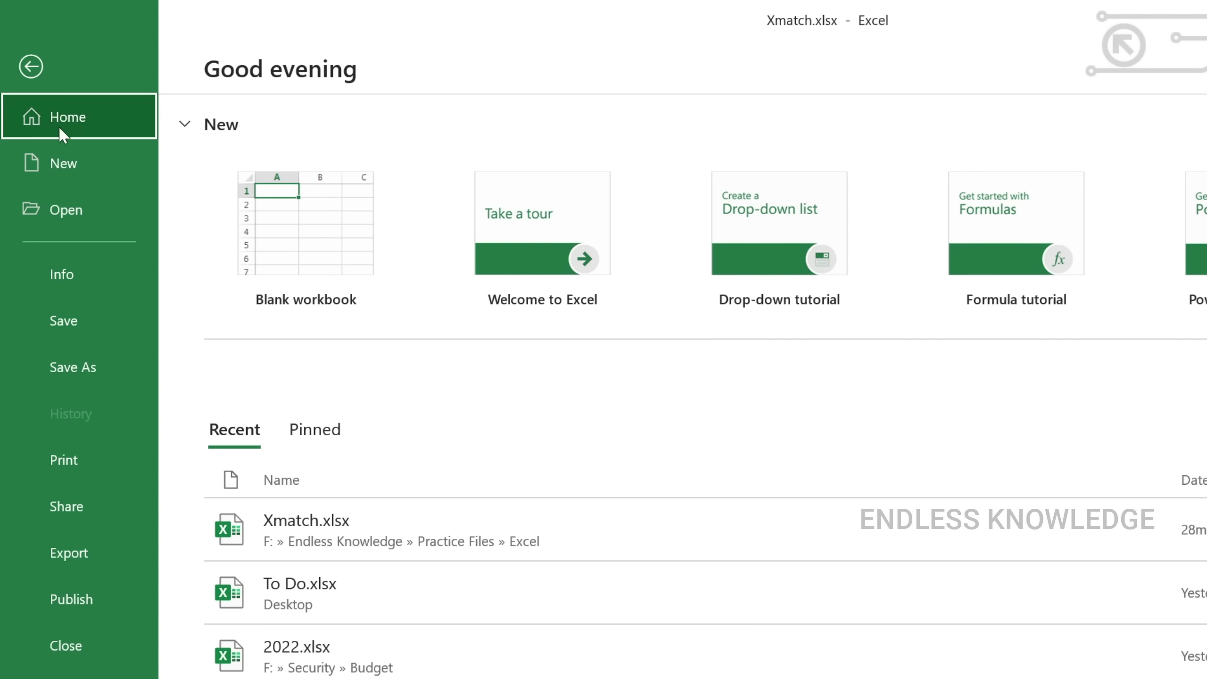
left_click(98, 458)
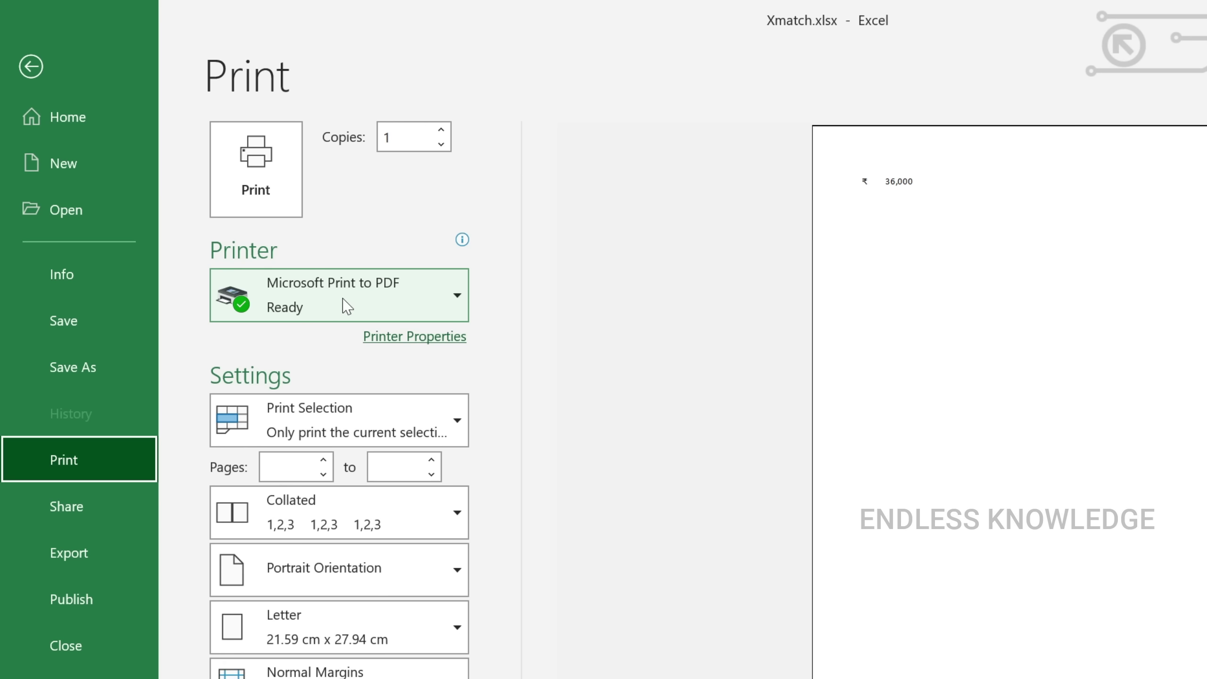
mouse_move(348, 307)
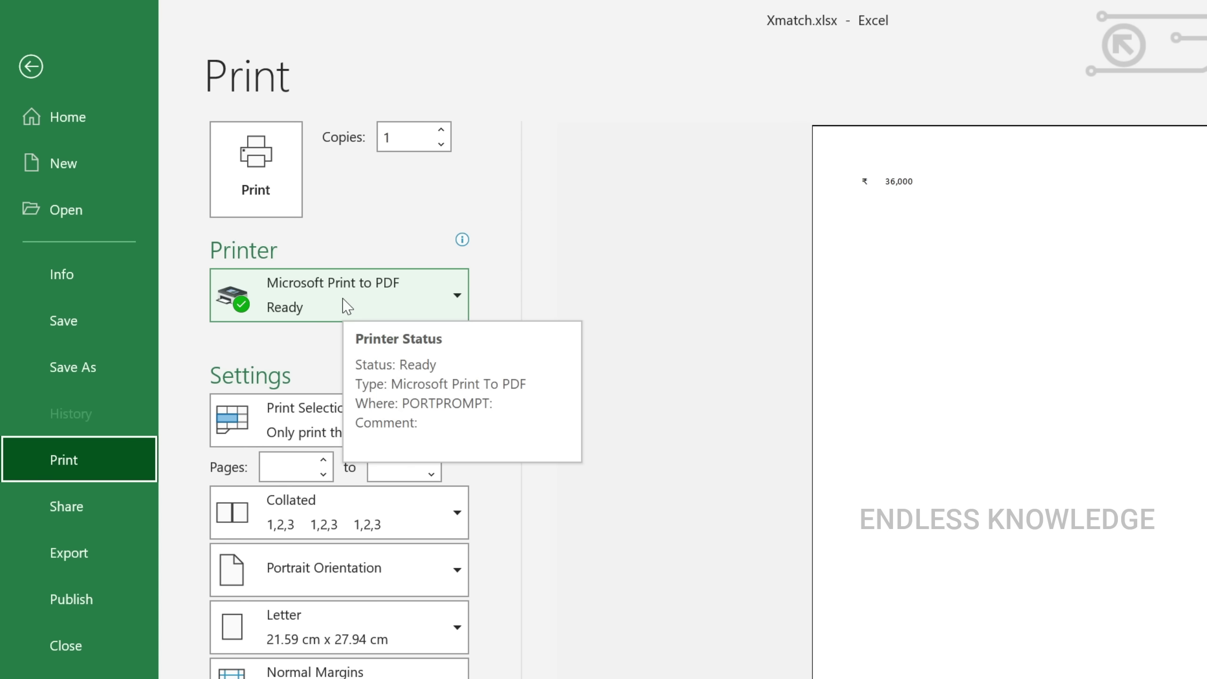
left_click(221, 176)
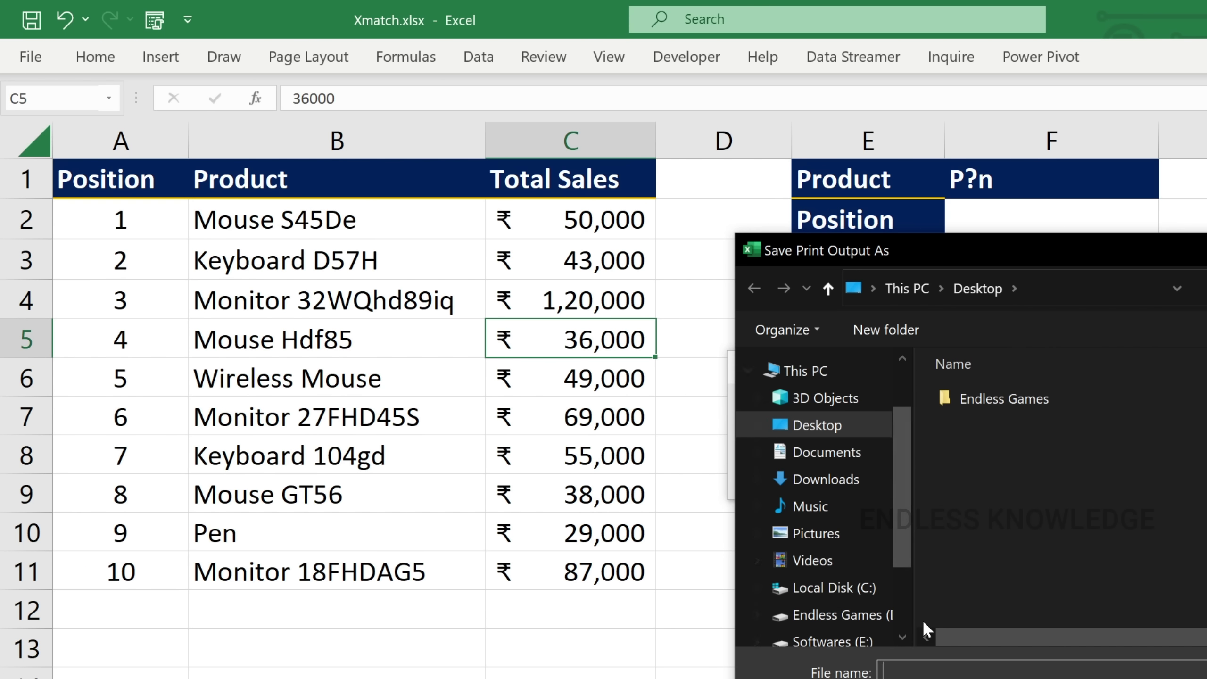
key("Escape")
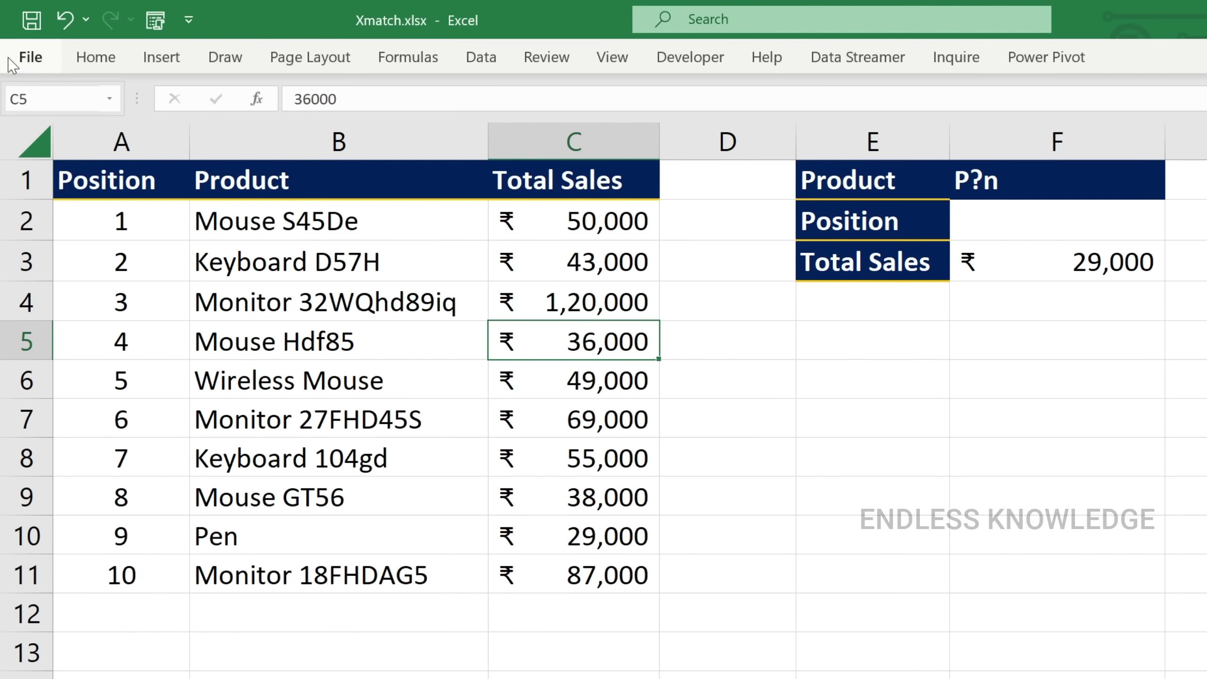
- Export the active sheet to the Desktop as a PDF named Xmatch.pdf
left_click(18, 59)
left_click(74, 556)
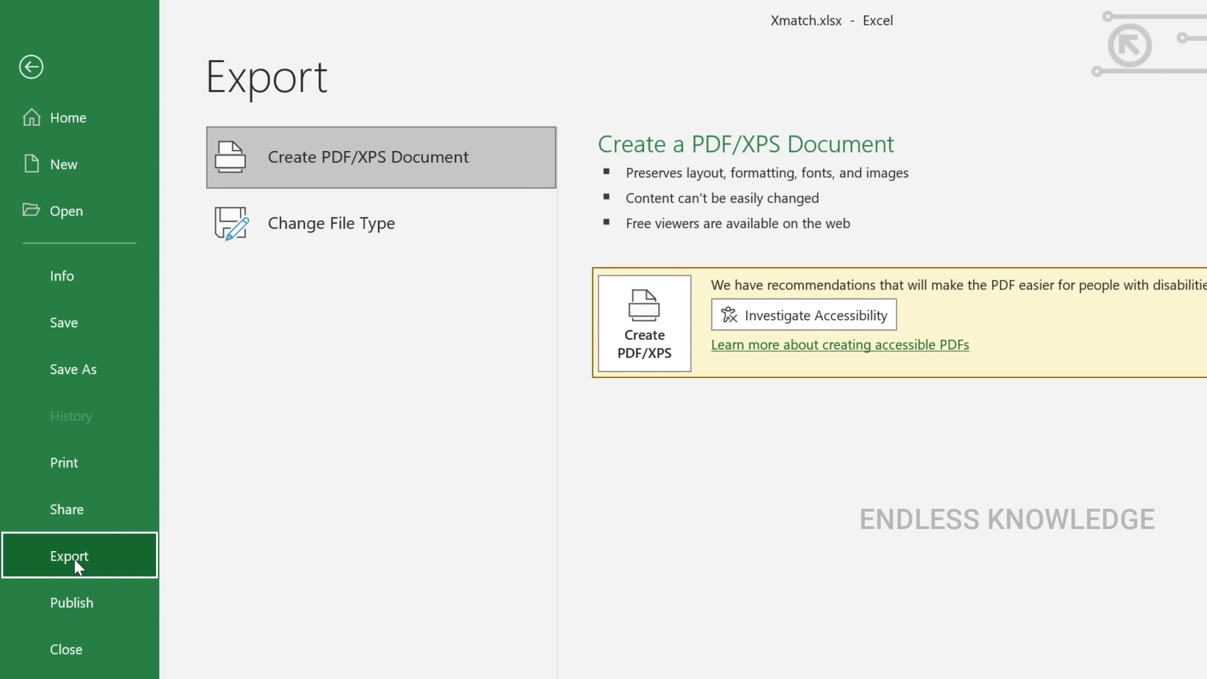
left_click(638, 373)
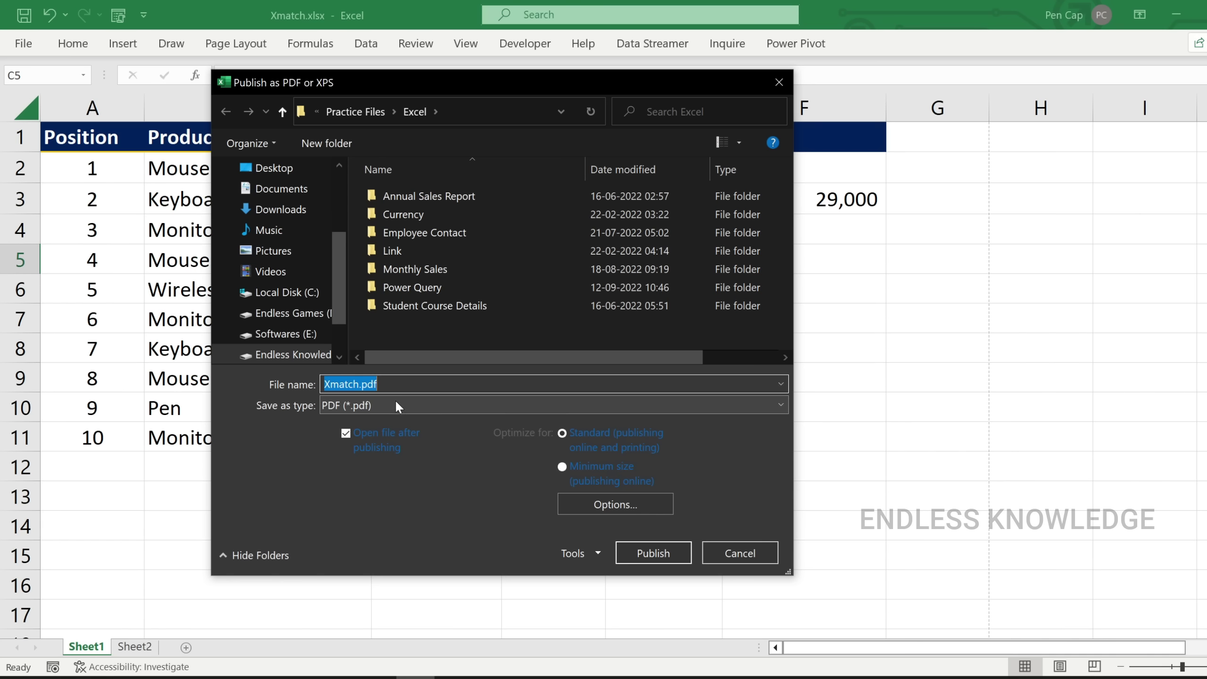
left_click(299, 168)
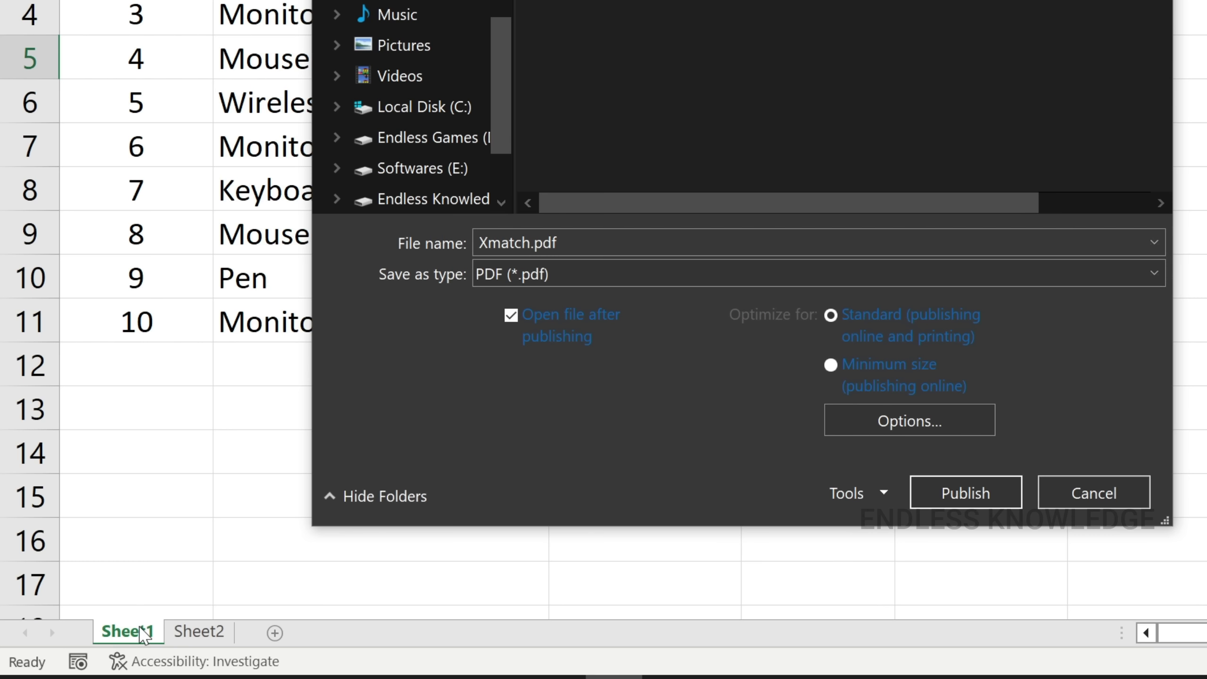
left_click(958, 492)
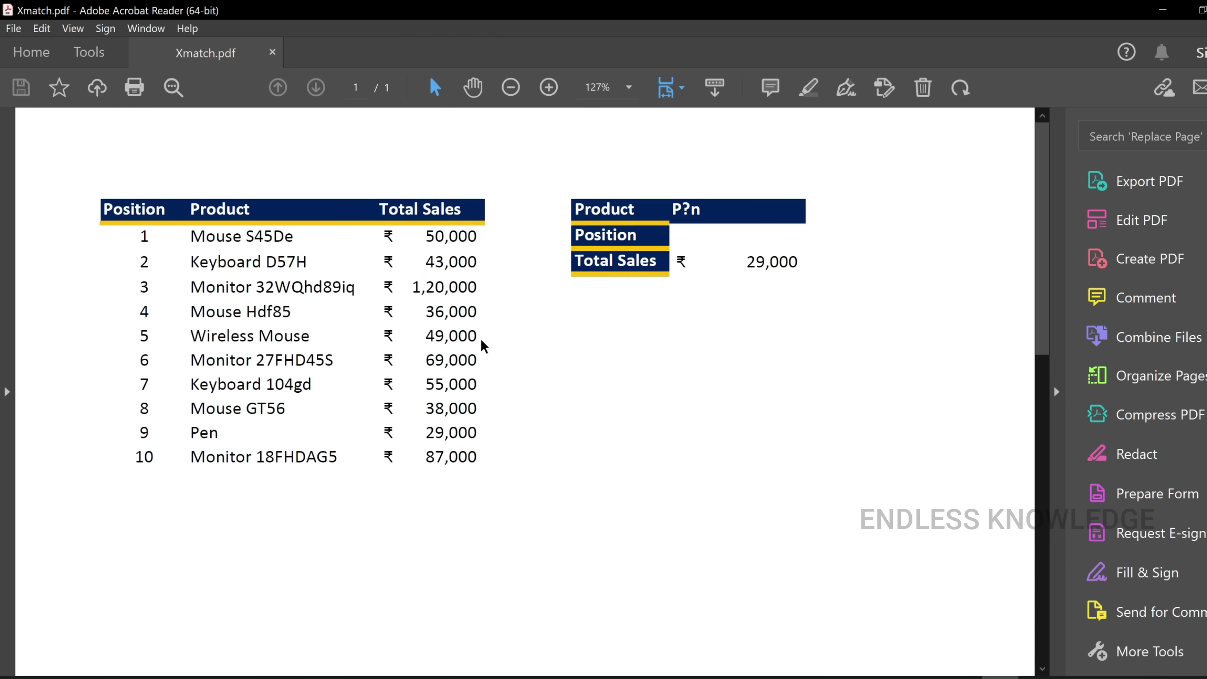
- Compare the exported Xmatch.pdf in Adobe Acrobat Reader with Sheet1 and Sheet2 of the Excel workbook
key("alt+Tab")
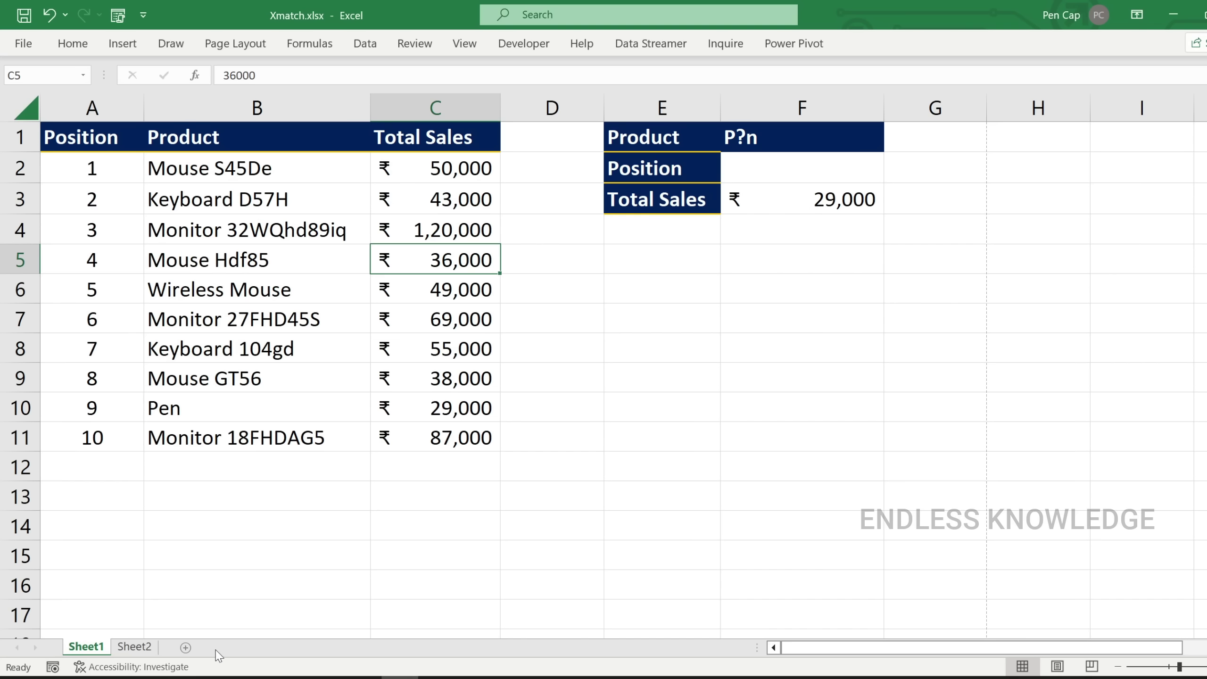
left_click(134, 646)
left_click(85, 646)
key("alt+Tab")
scroll(527, 304, "down", 10)
scroll(532, 316, "up", 10)
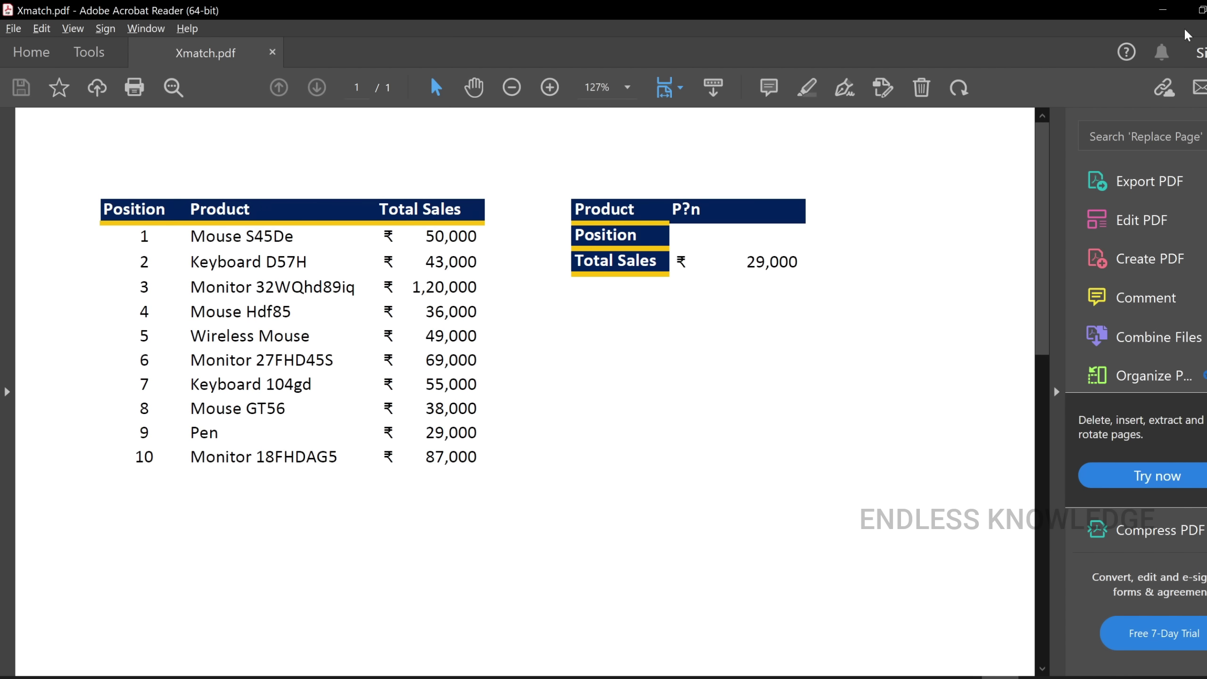
key("alt+Tab")
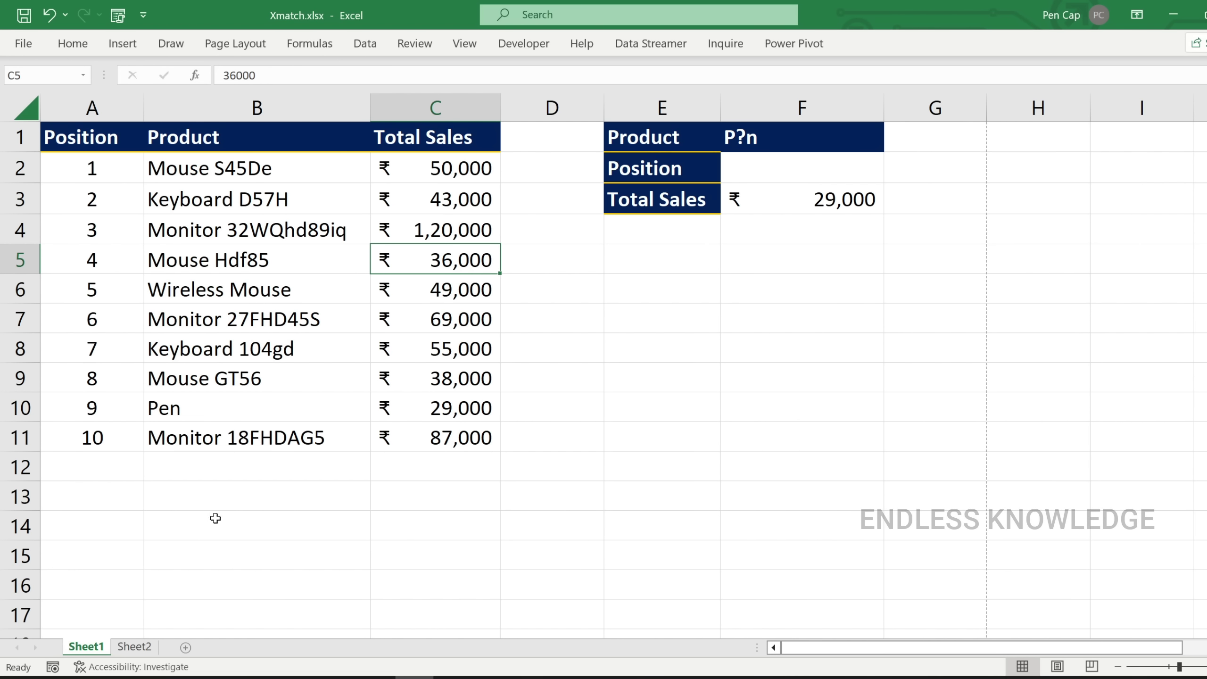
- Select the Position, Product and Total Sales table (A1:C11) and start exporting it as a PDF/XPS document
left_click_drag(94, 142, 413, 434)
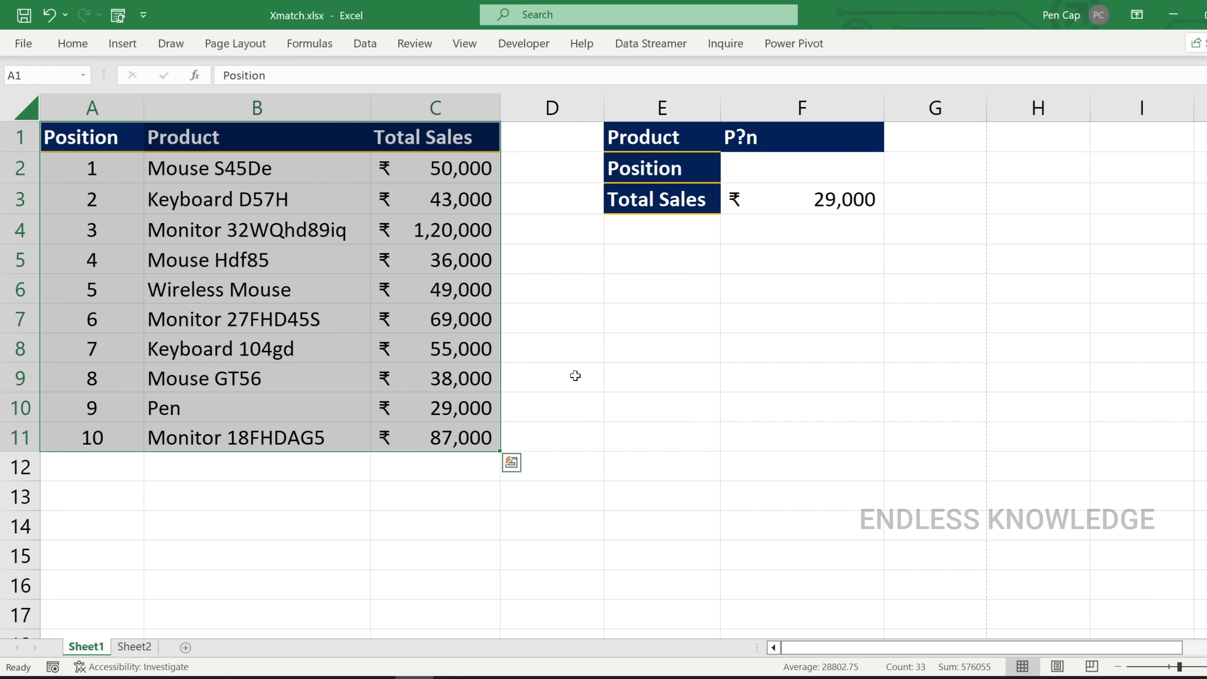
left_click(558, 296)
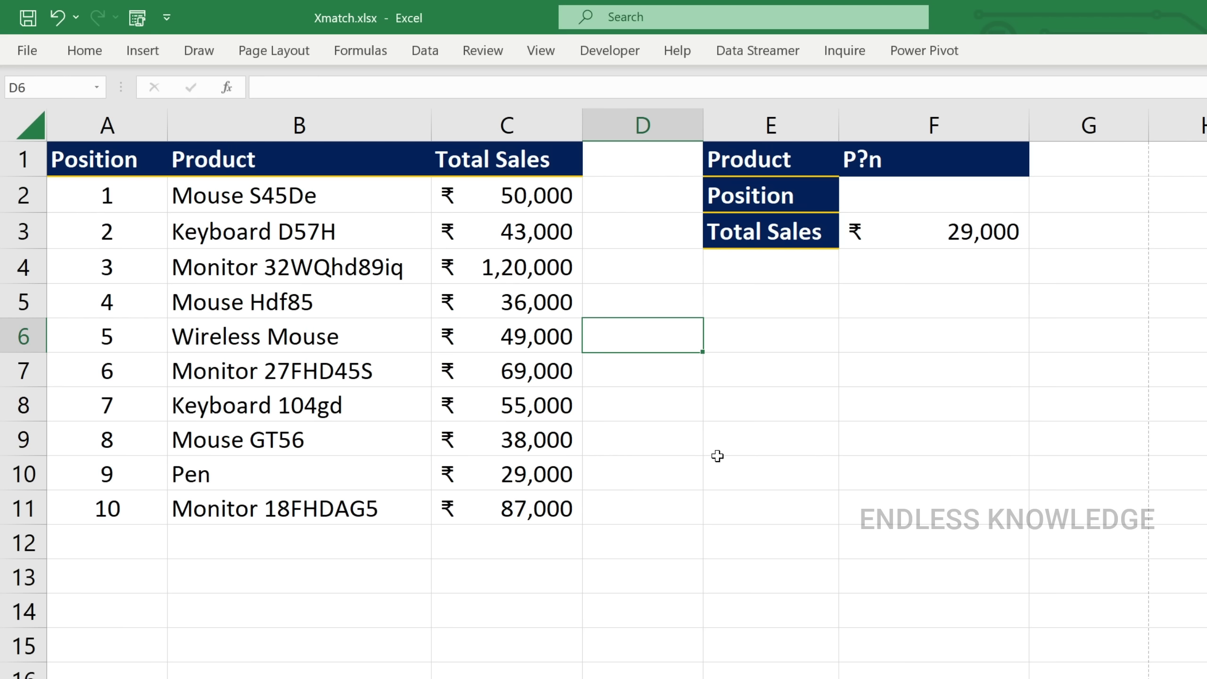
left_click_drag(120, 162, 511, 496)
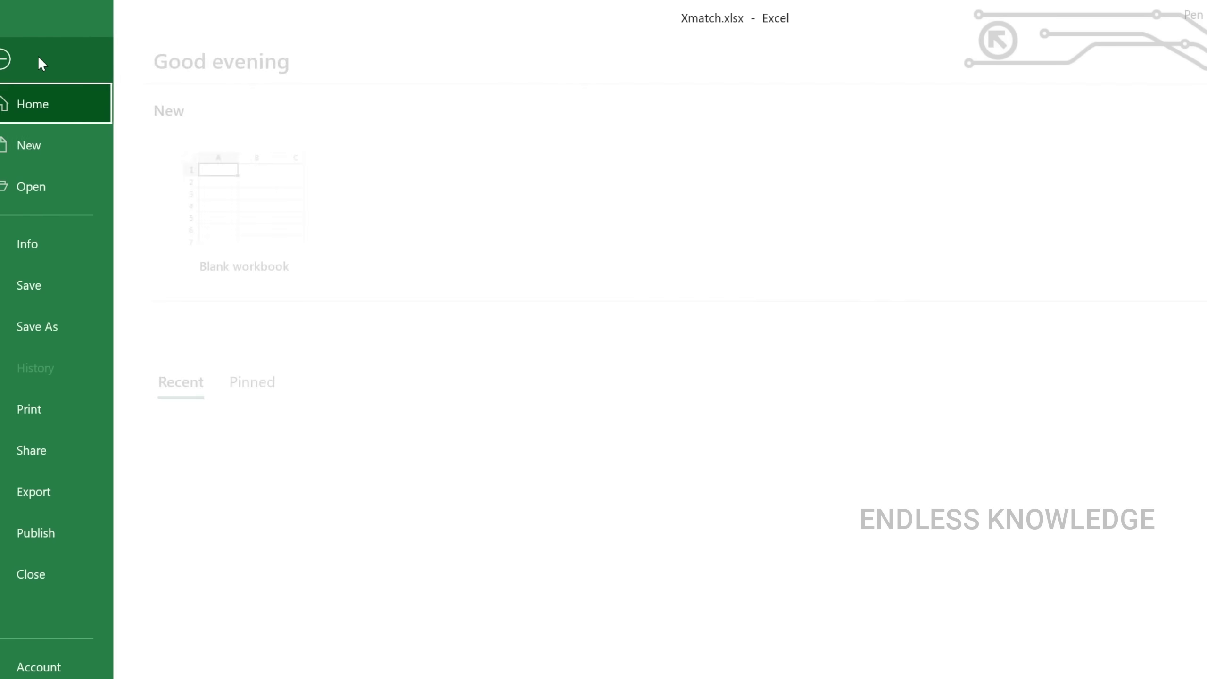
left_click(29, 50)
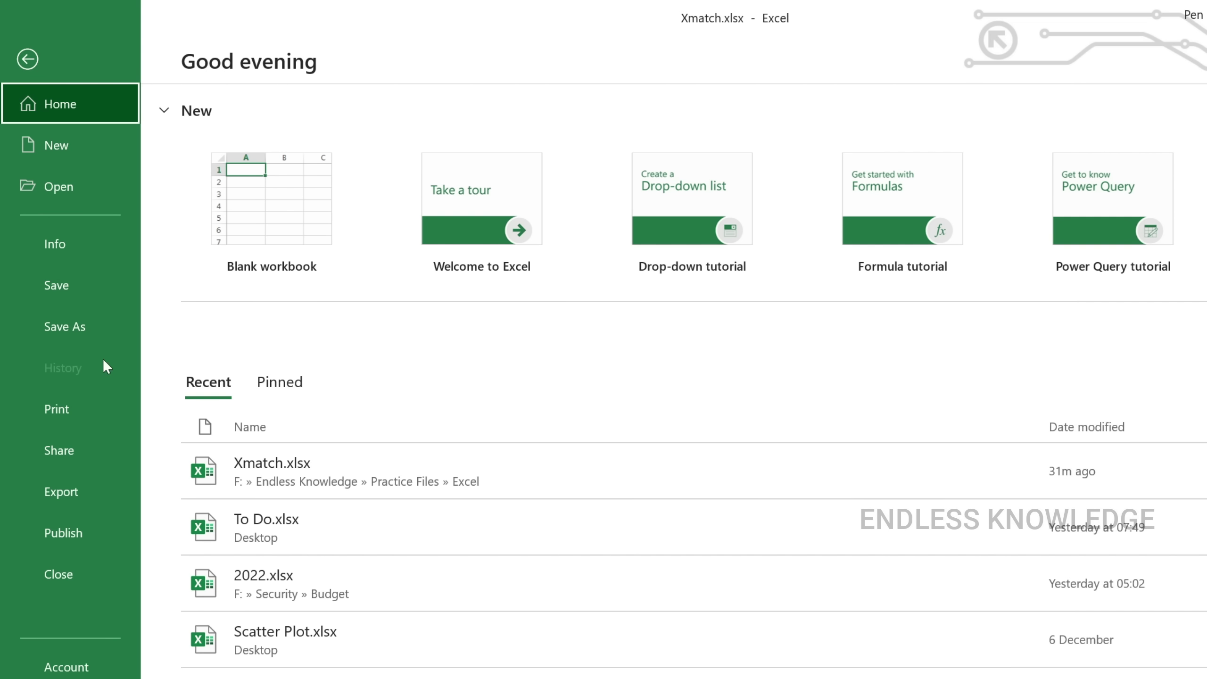
left_click(132, 484)
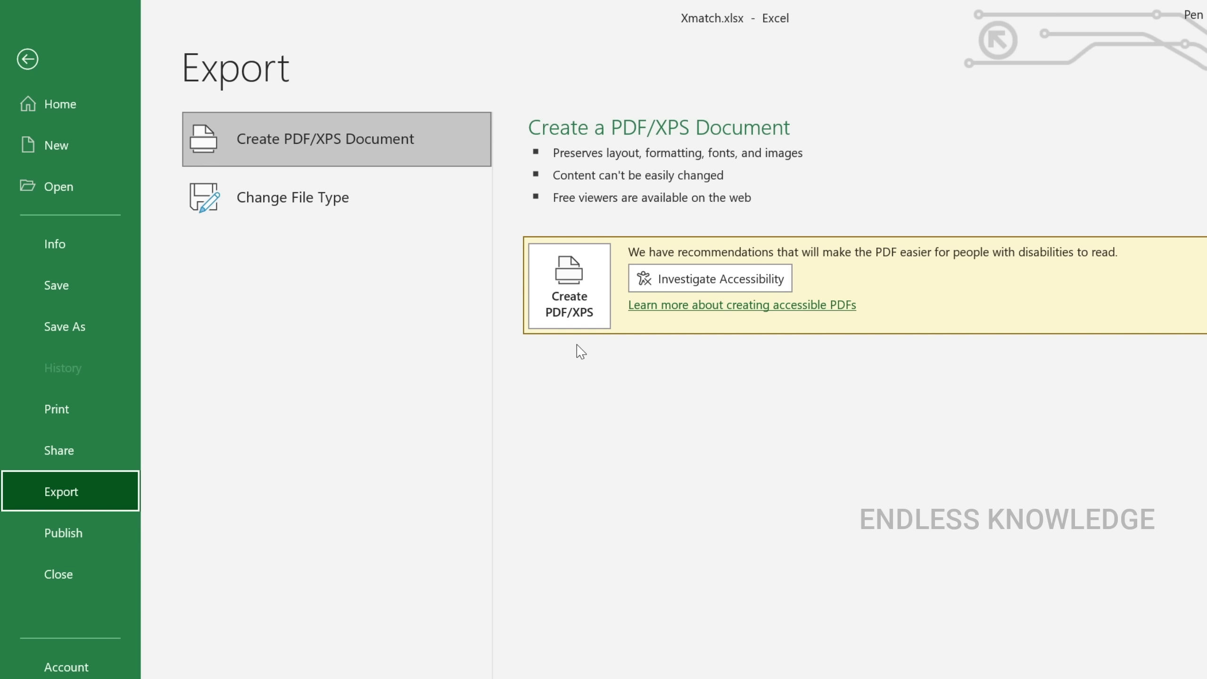
left_click(76, 403)
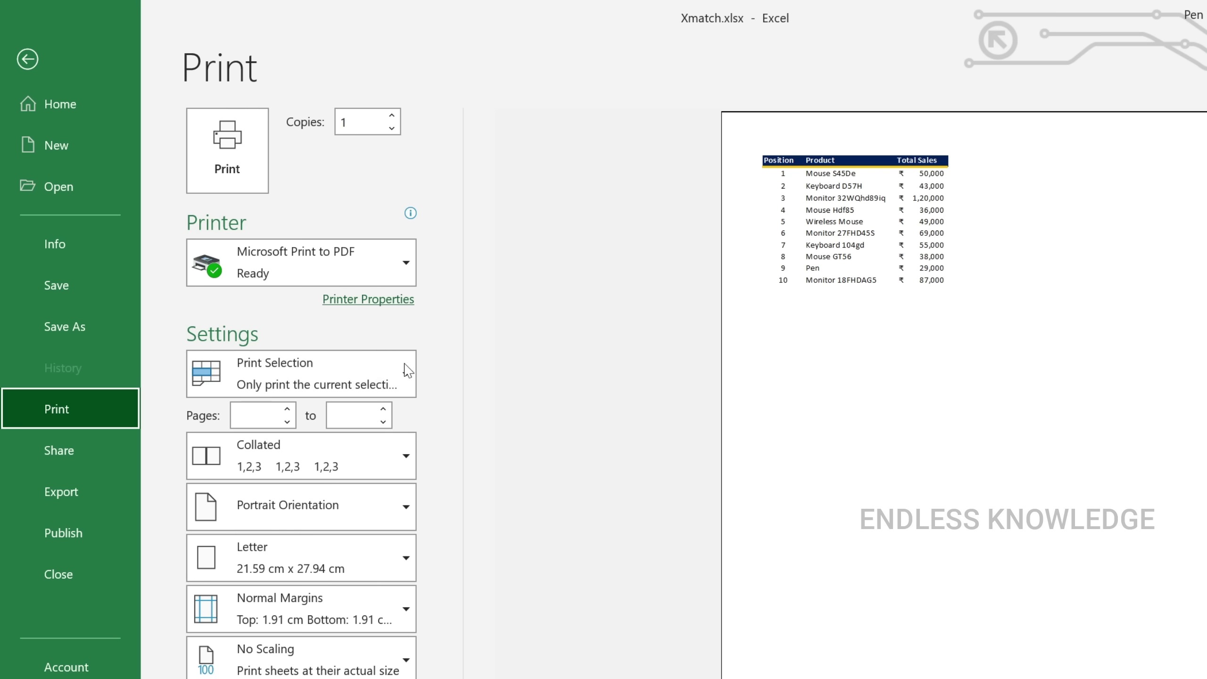
left_click(78, 490)
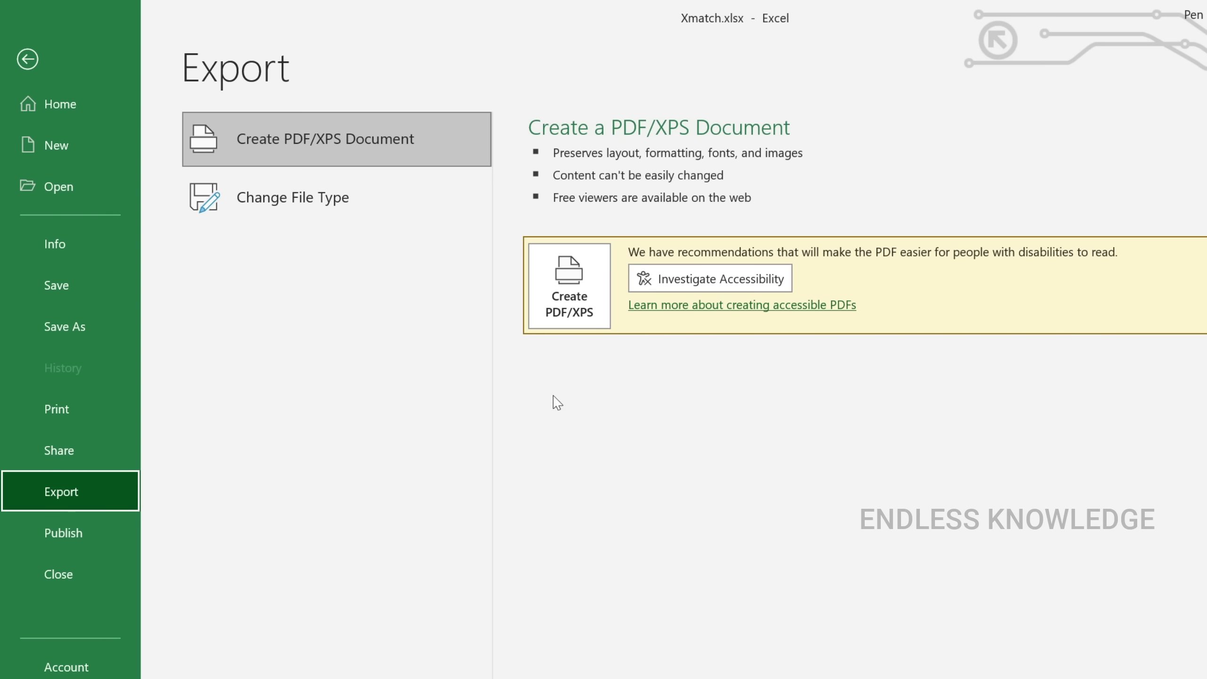
left_click(591, 295)
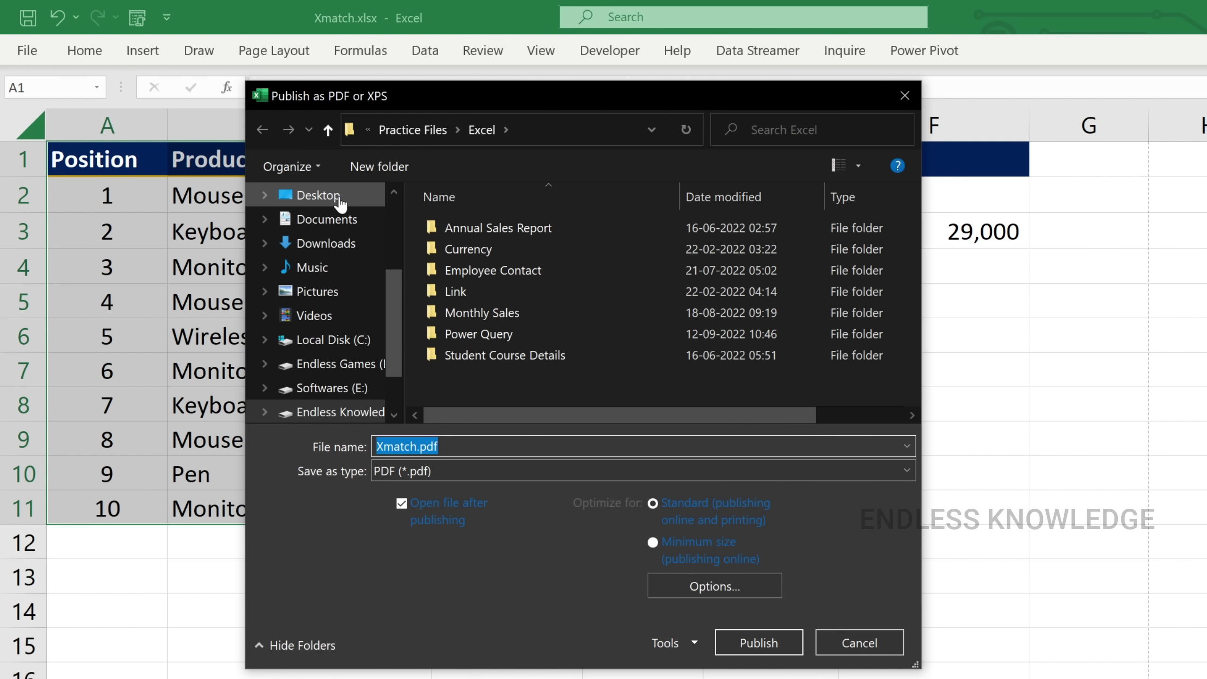
- Choose the Desktop as the save location, name the file selection and keep PDF as its type
left_click(317, 195)
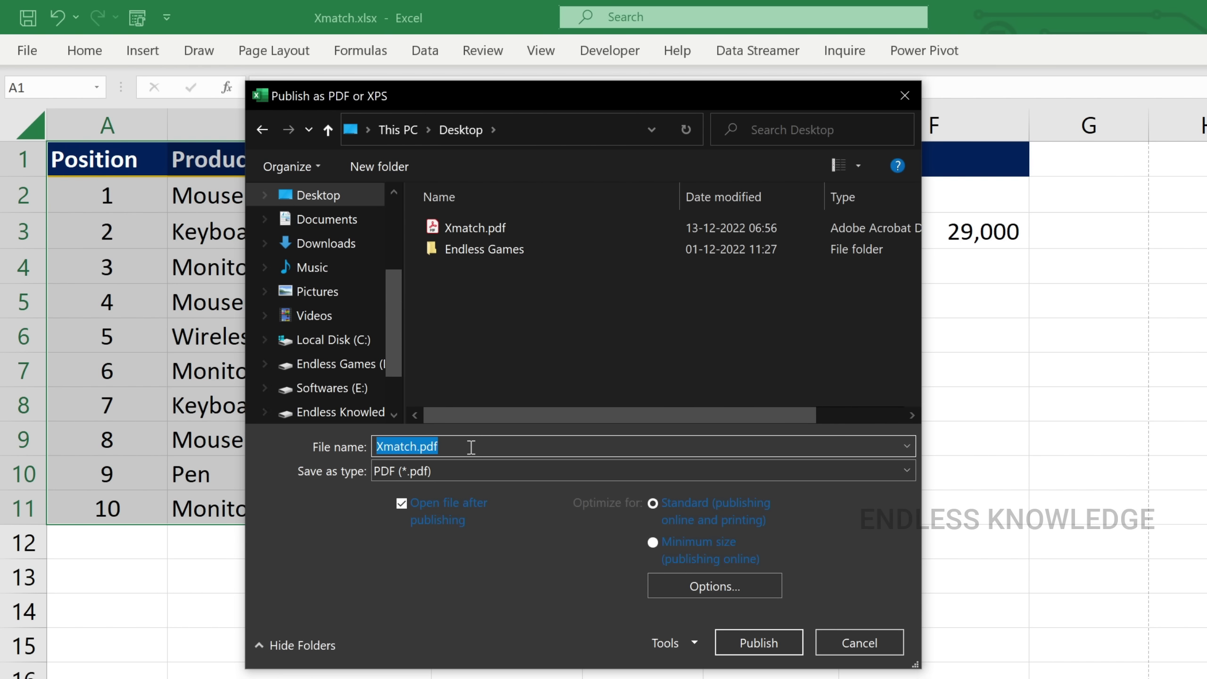
type("s")
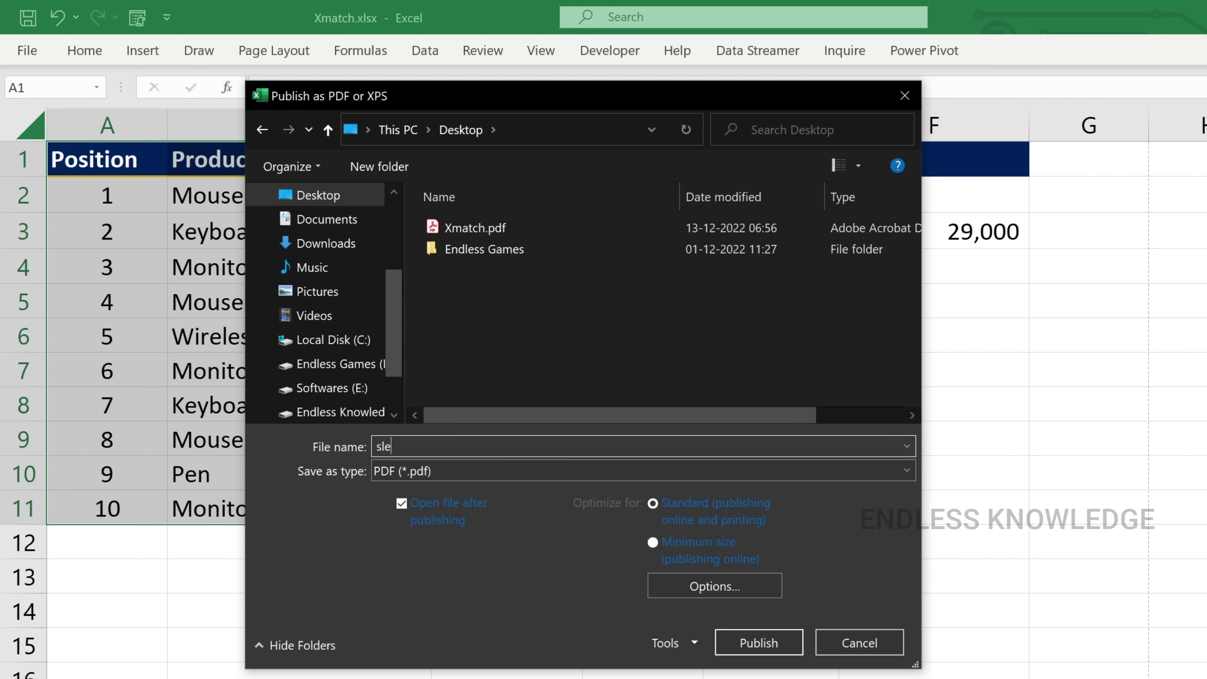
type("election")
left_click(411, 473)
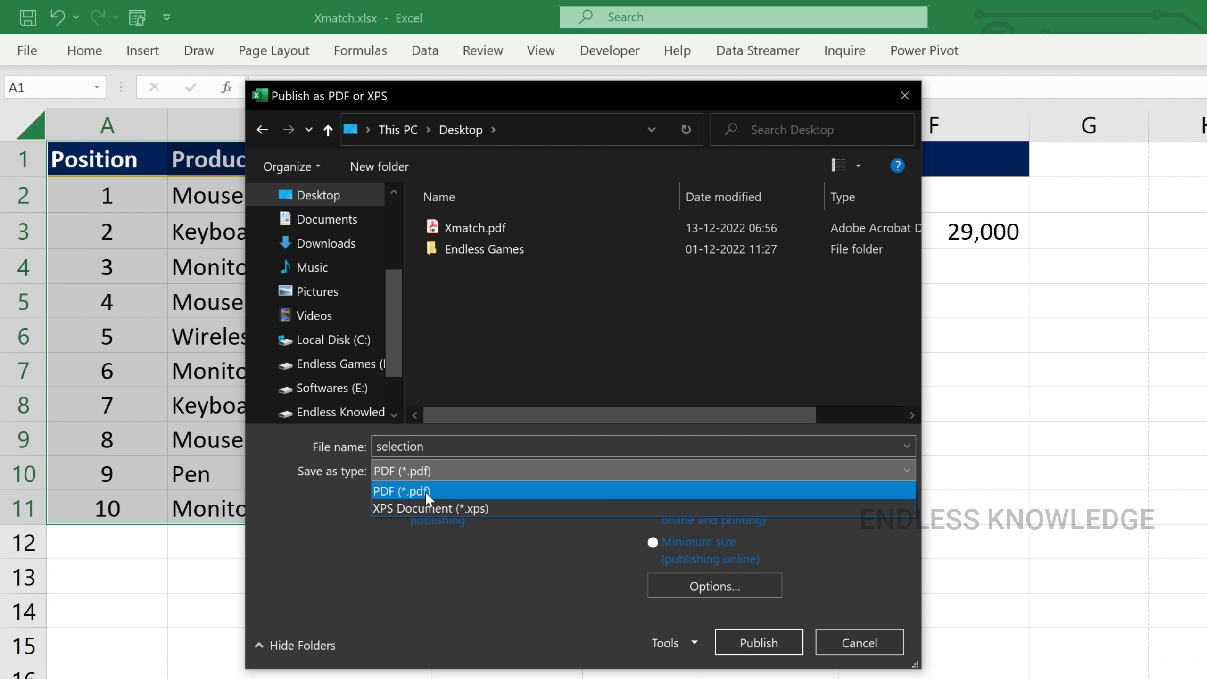
left_click(425, 490)
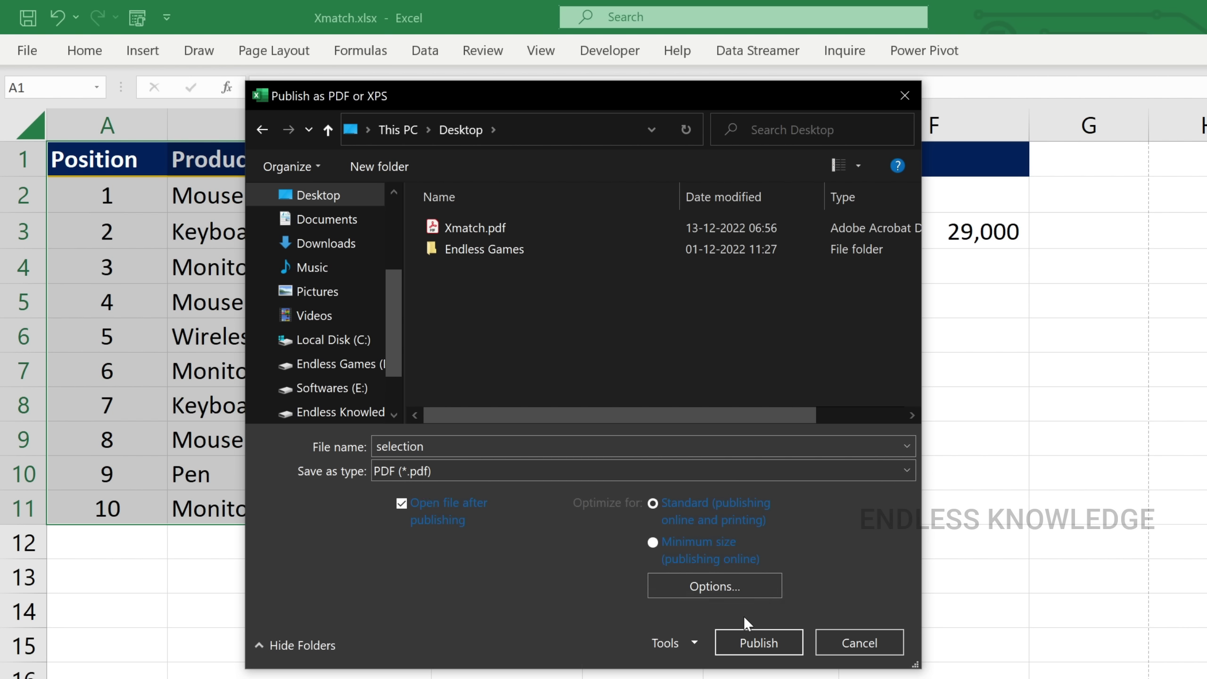
- Restrict the export to the current selection with all pages included, and publish the PDF
left_click(715, 587)
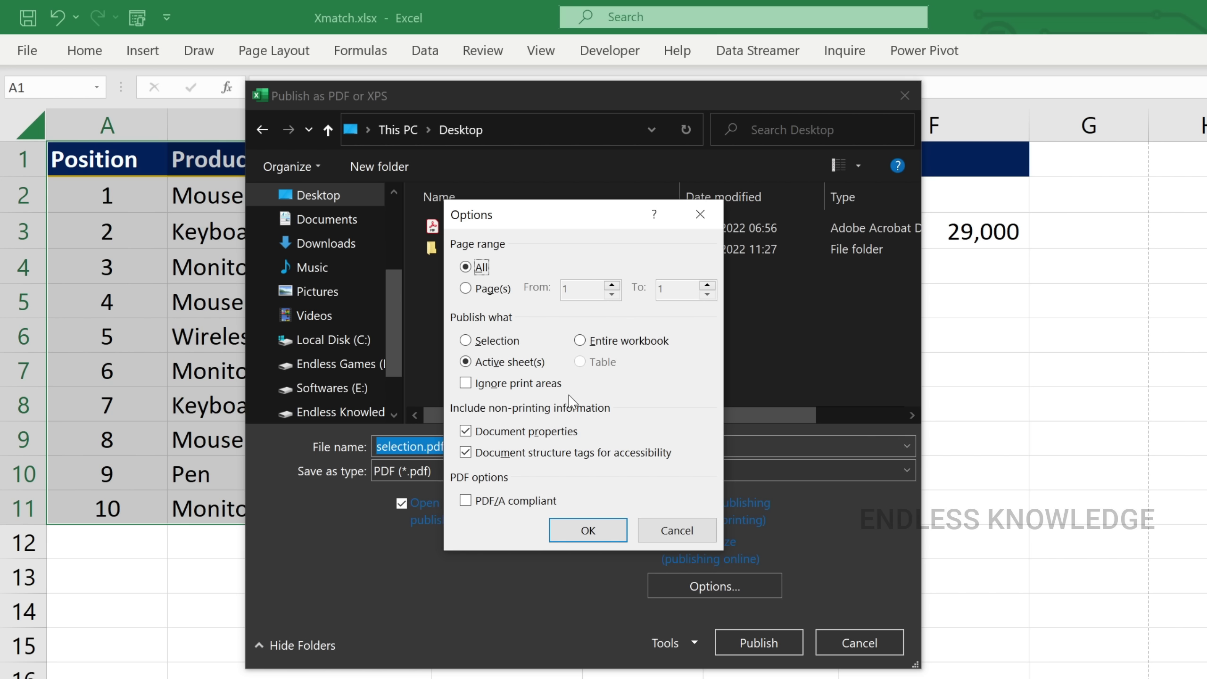
left_click(492, 343)
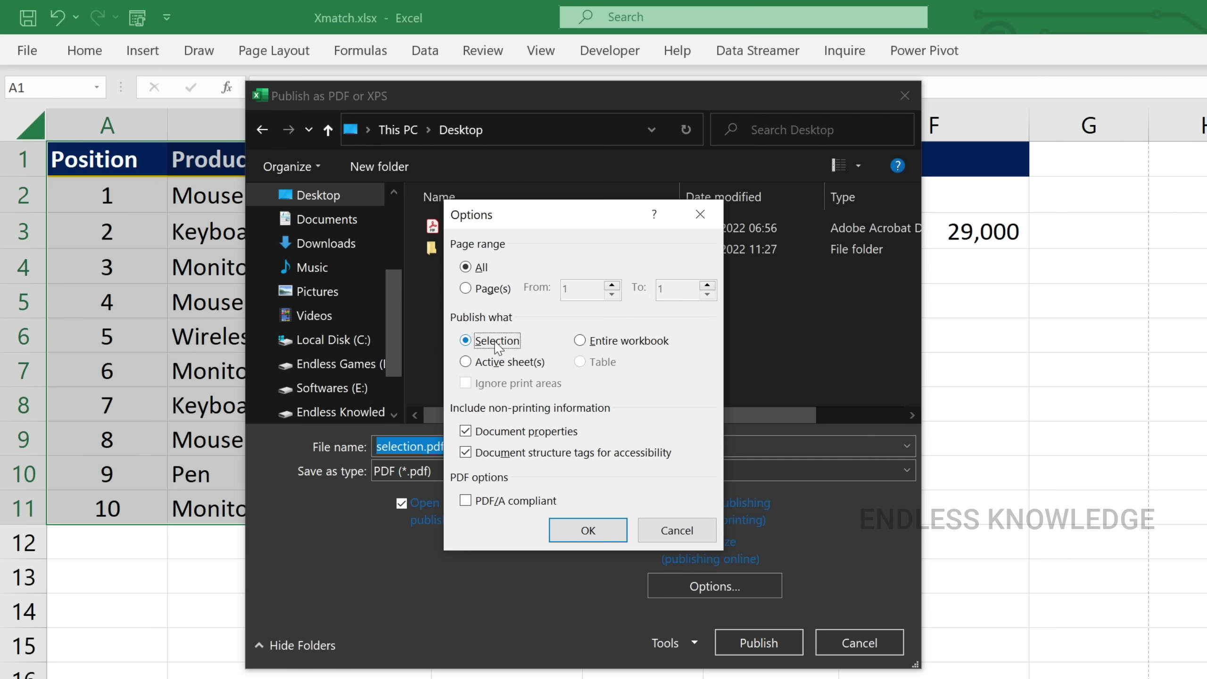
left_click(597, 528)
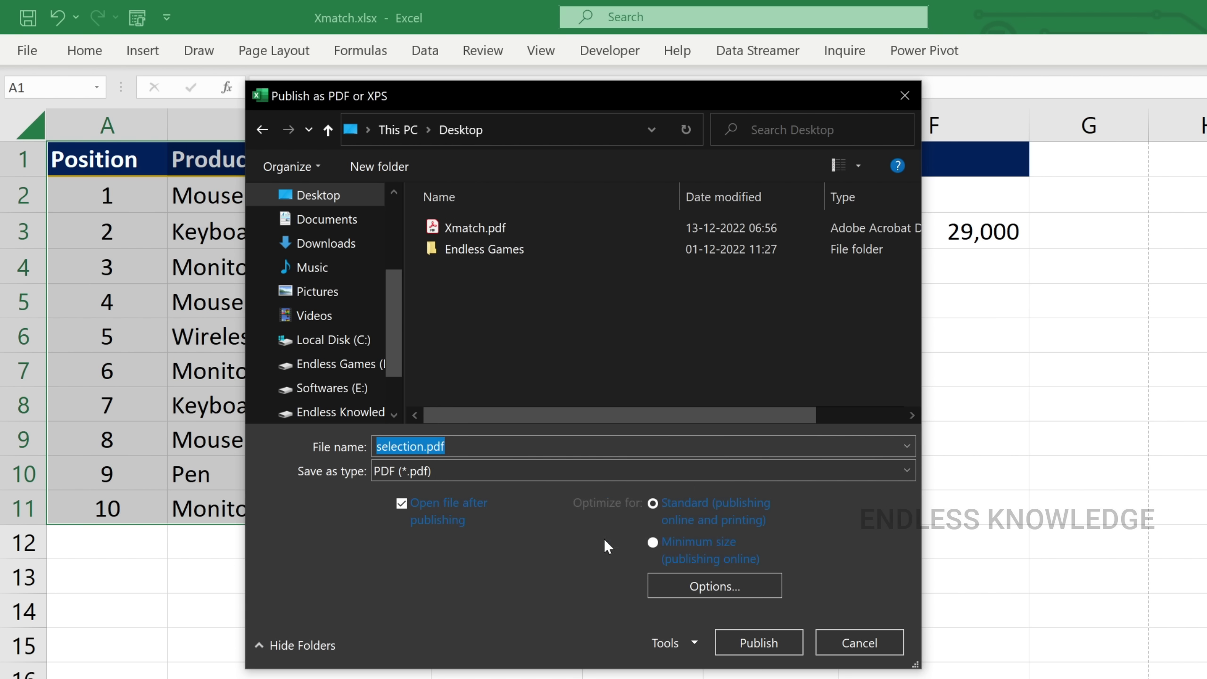
left_click(756, 642)
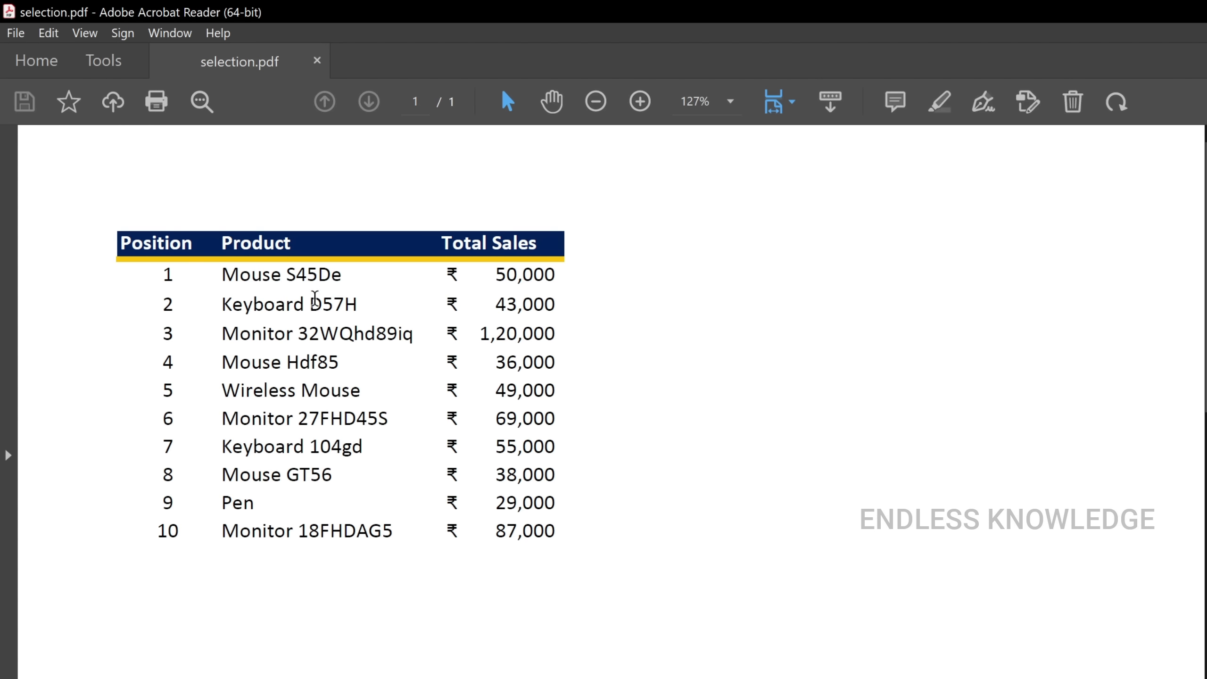
- Look through the published selection.pdf, and return to the Excel workbook with cell B5 selected
scroll(532, 300, "down", 10)
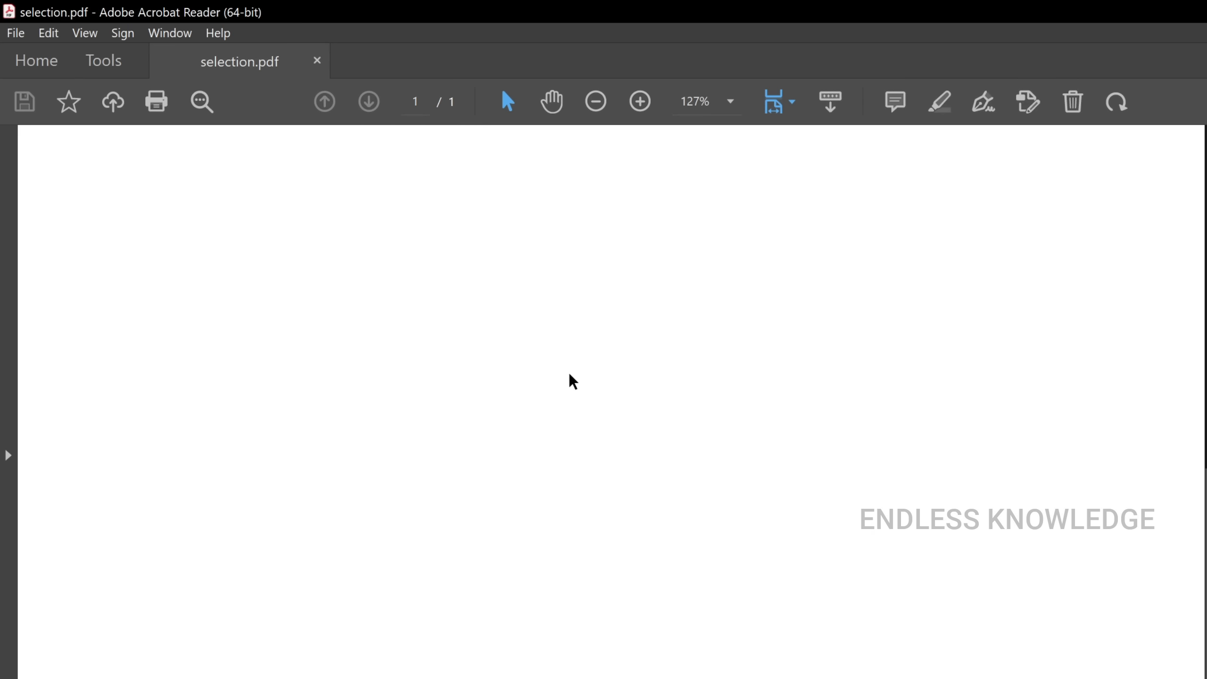
scroll(567, 367, "up", 10)
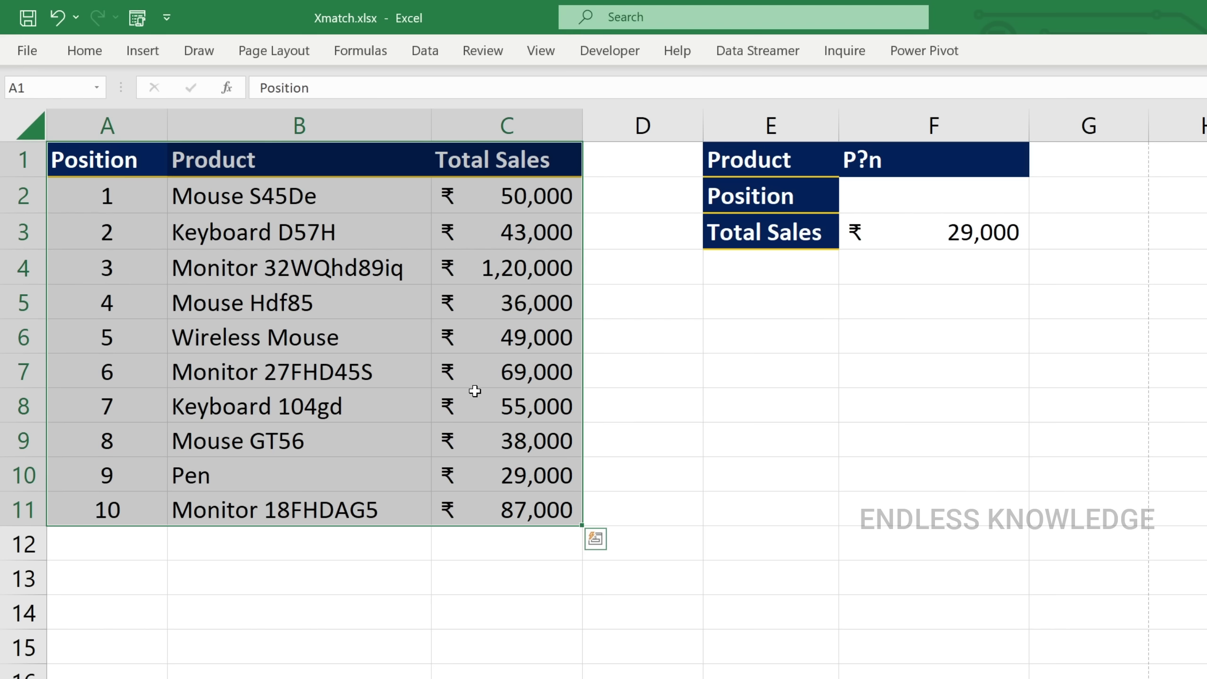
key("Escape")
left_click(417, 308)
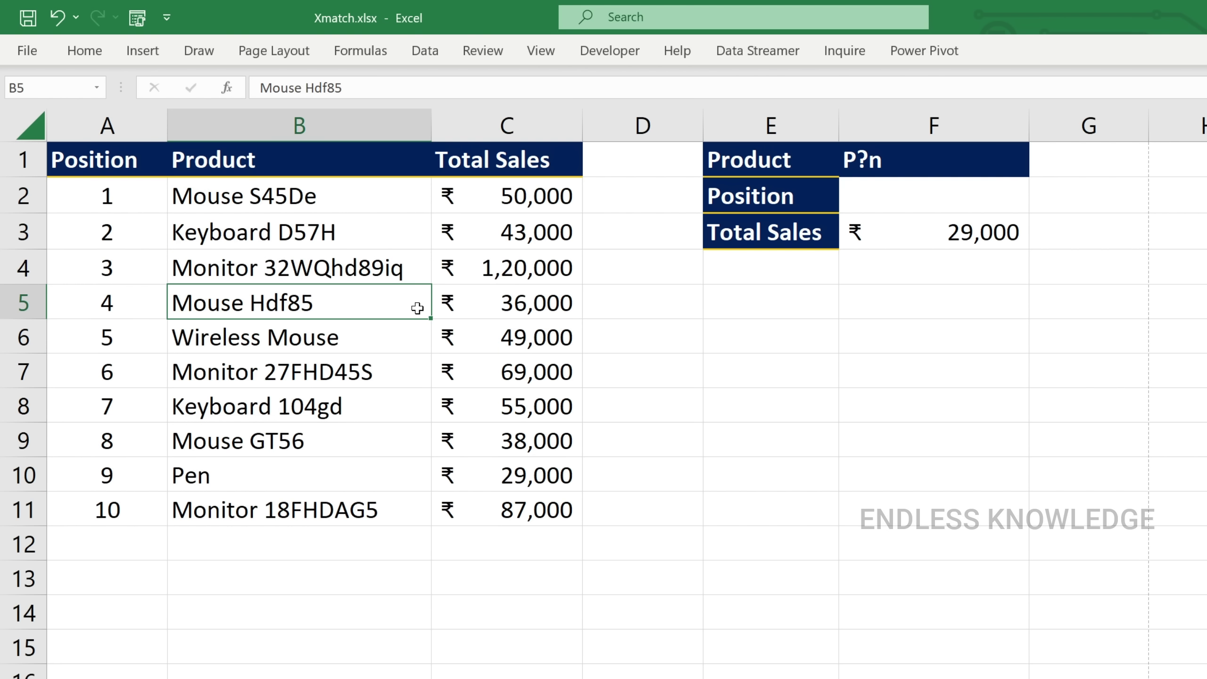
- Start exporting the workbook as a PDF/XPS document, saving to the Desktop with the file name Entire Workbook
left_click(27, 50)
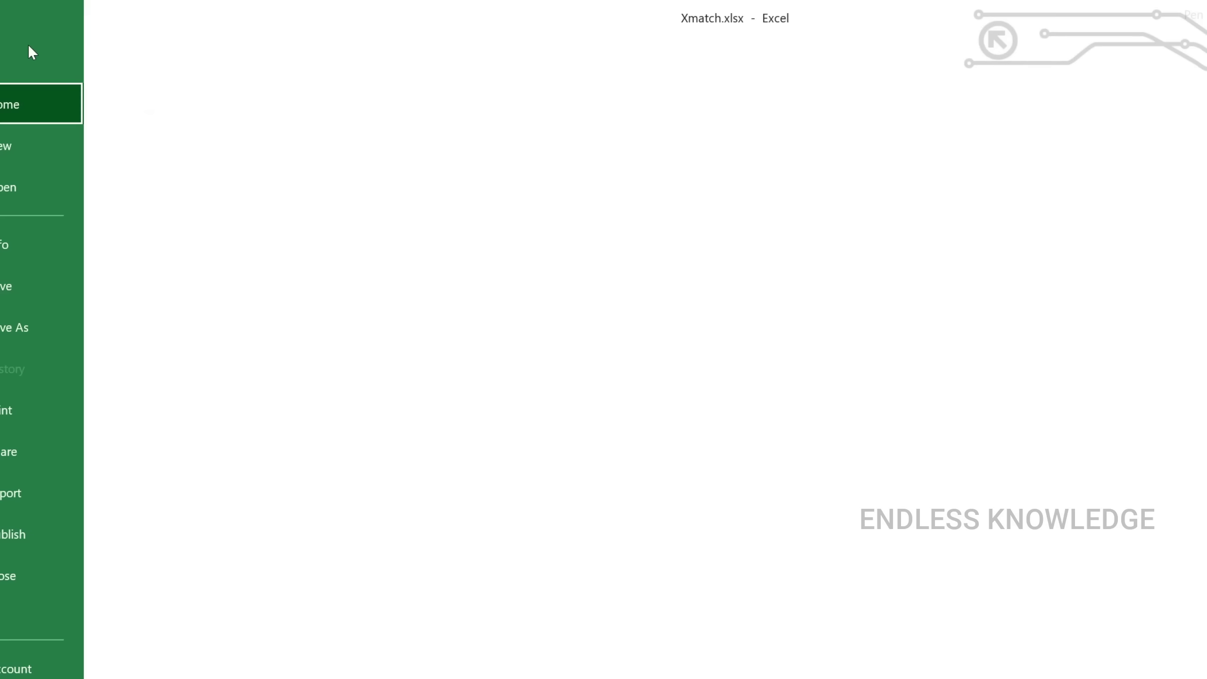
left_click(87, 496)
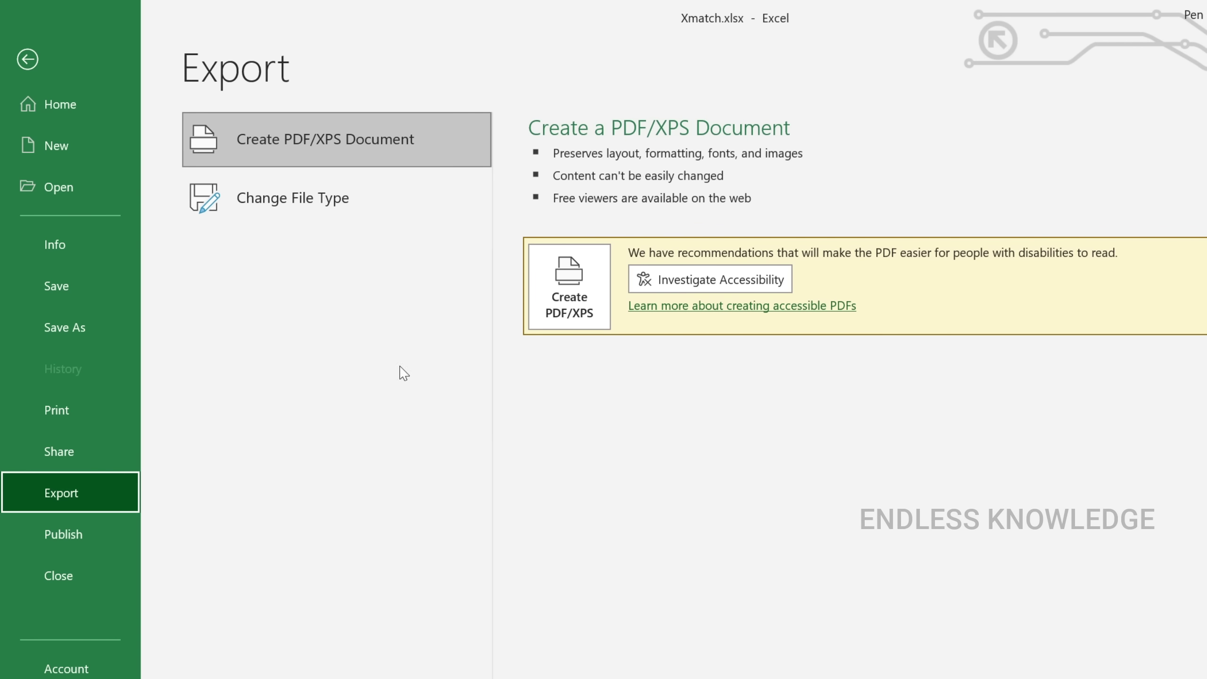
left_click(567, 304)
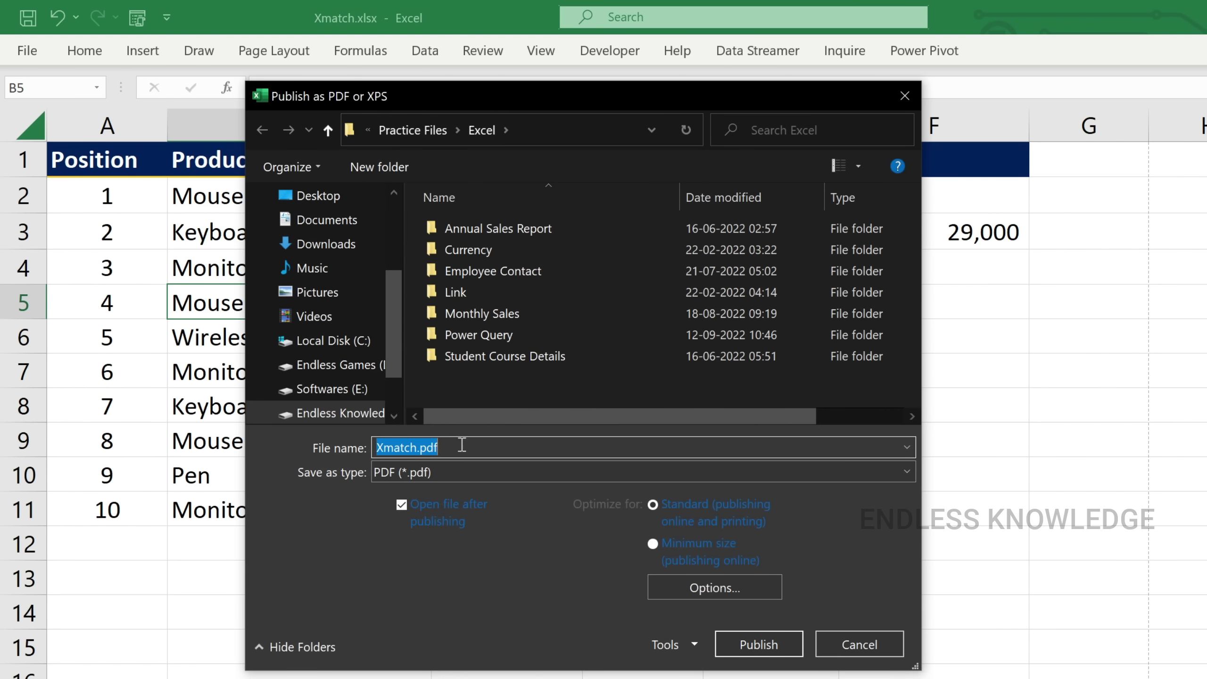
left_click(318, 195)
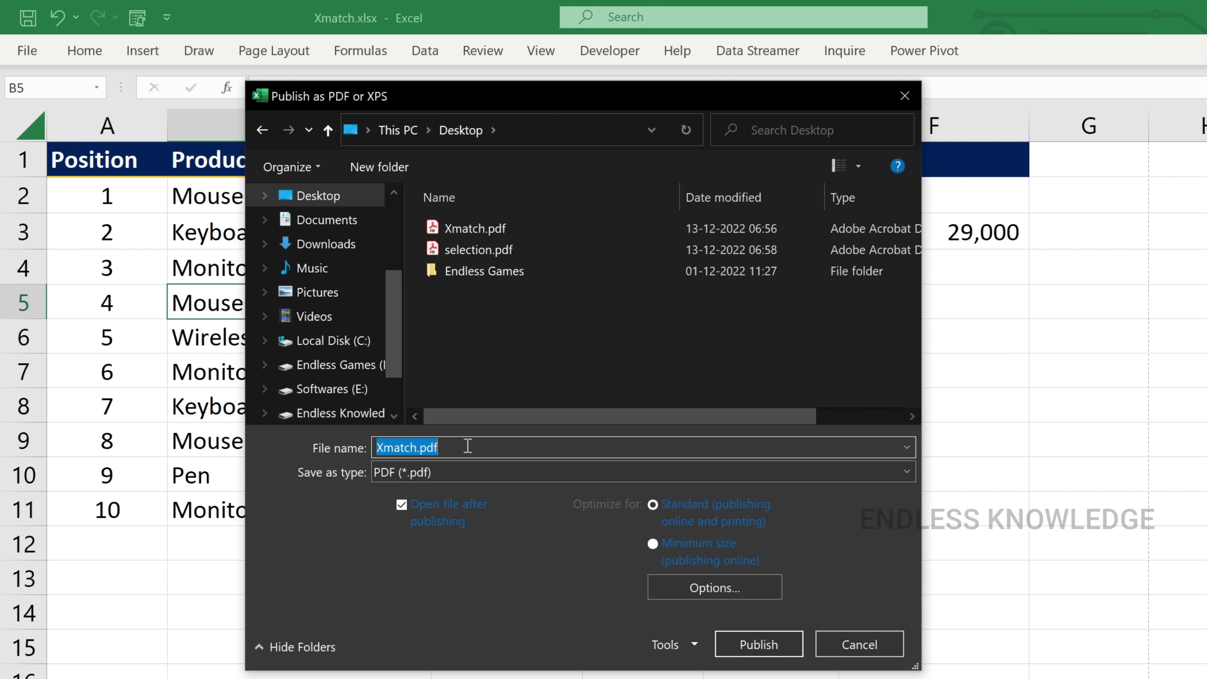
type("Ent")
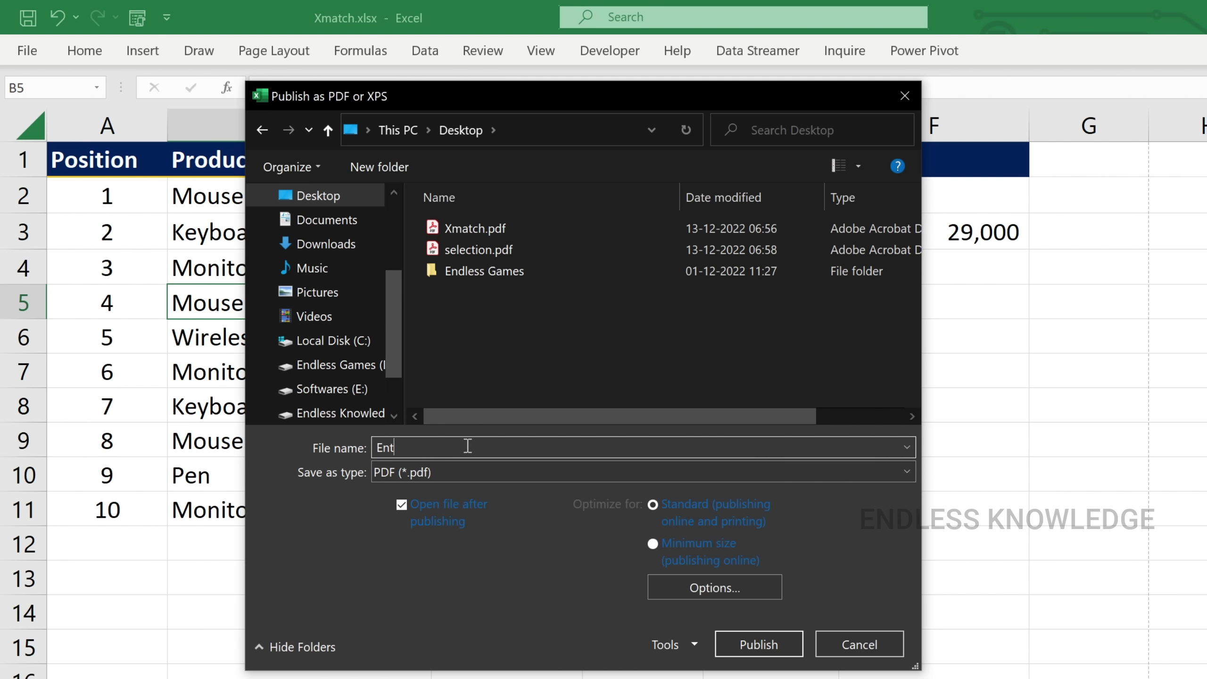
type("ire Workbook")
- Set the export options to publish the entire workbook with all pages included, and publish the PDF
left_click(718, 587)
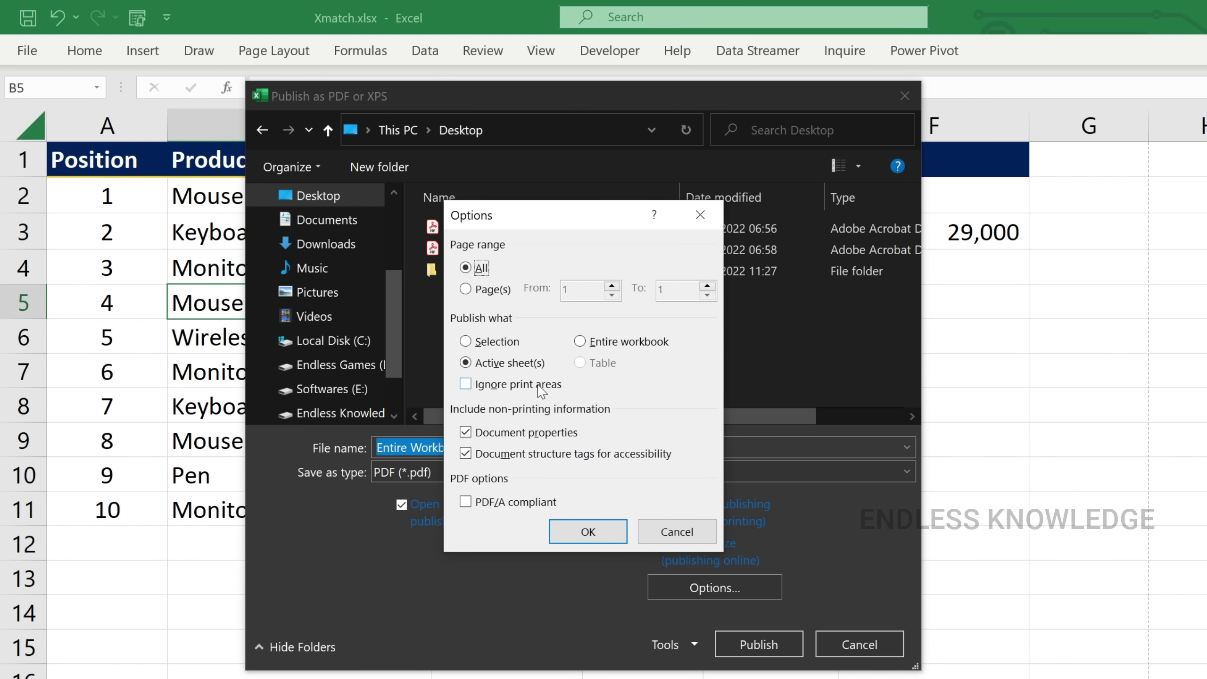
left_click(597, 346)
left_click(599, 532)
left_click(741, 643)
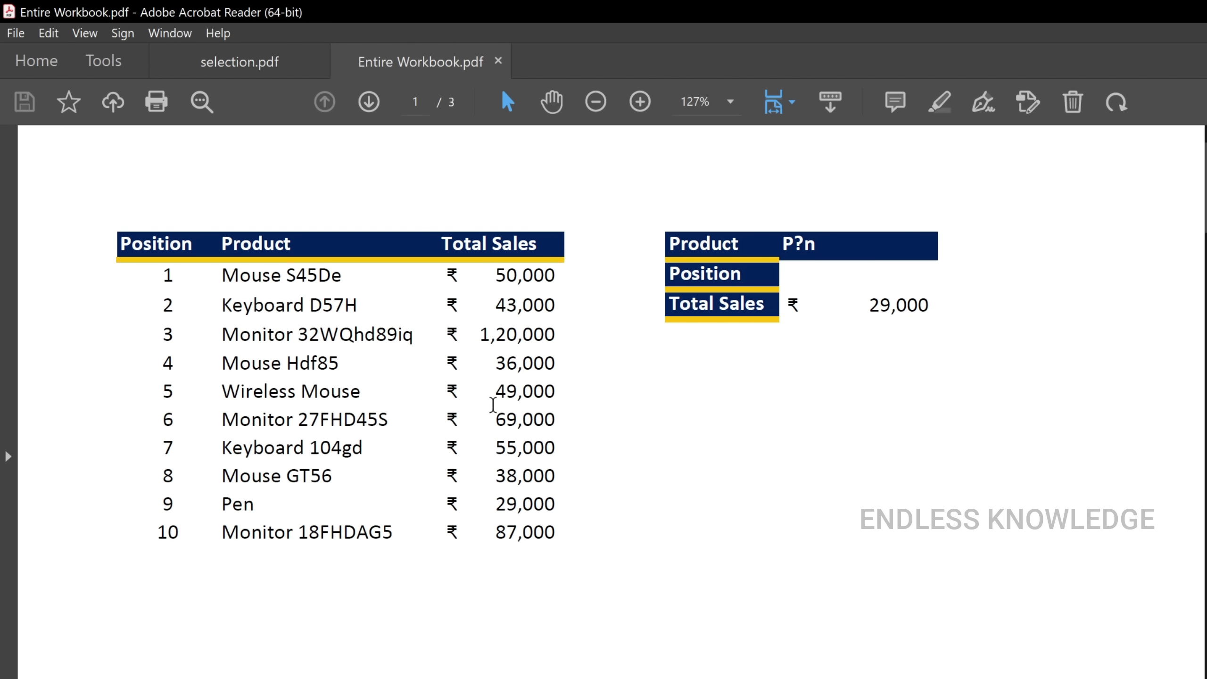
- Look through all pages of the published Entire Workbook.pdf, and return to the Excel workbook with cell C9 selected
scroll(492, 406, "down", 10)
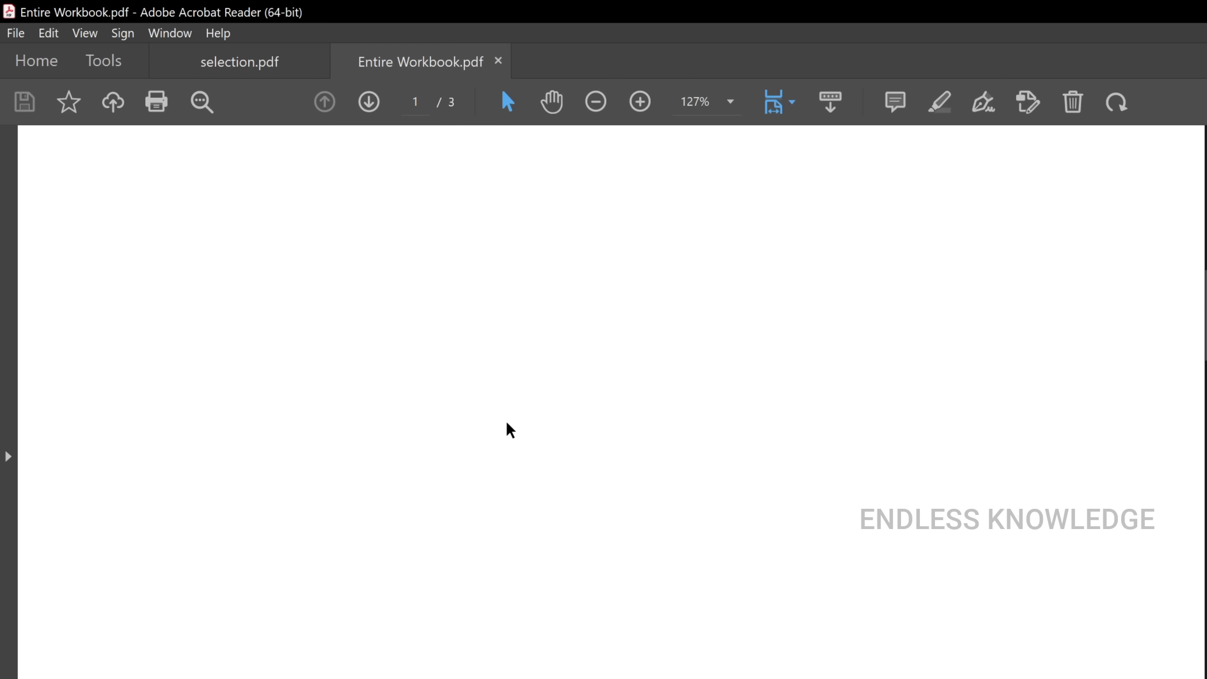
scroll(506, 423, "down", 6)
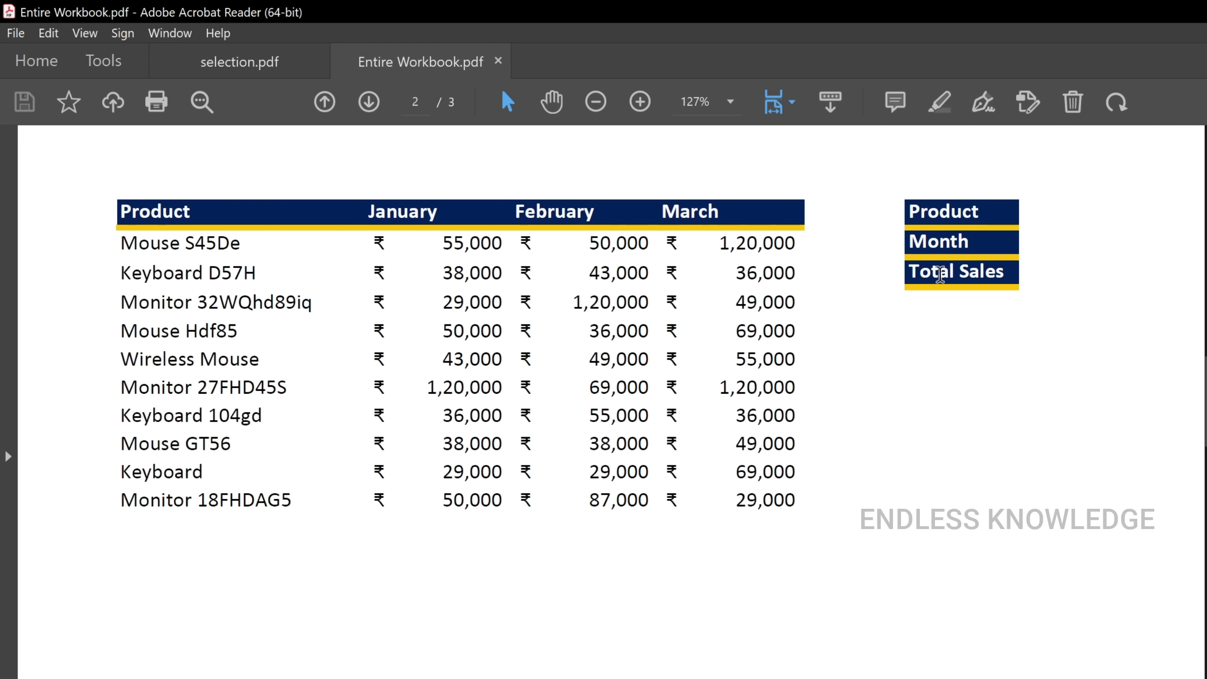
scroll(601, 396, "down", 4)
scroll(601, 396, "down", 10)
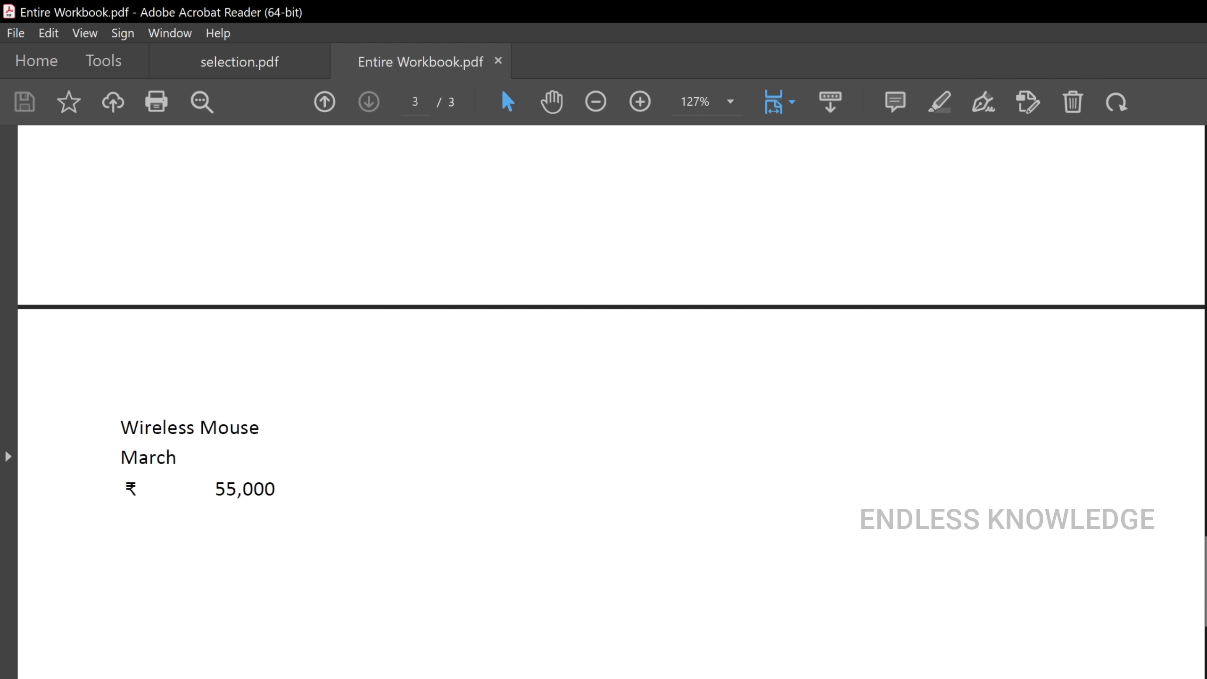
scroll(1173, 552, "up", 15)
scroll(1053, 387, "down", 3)
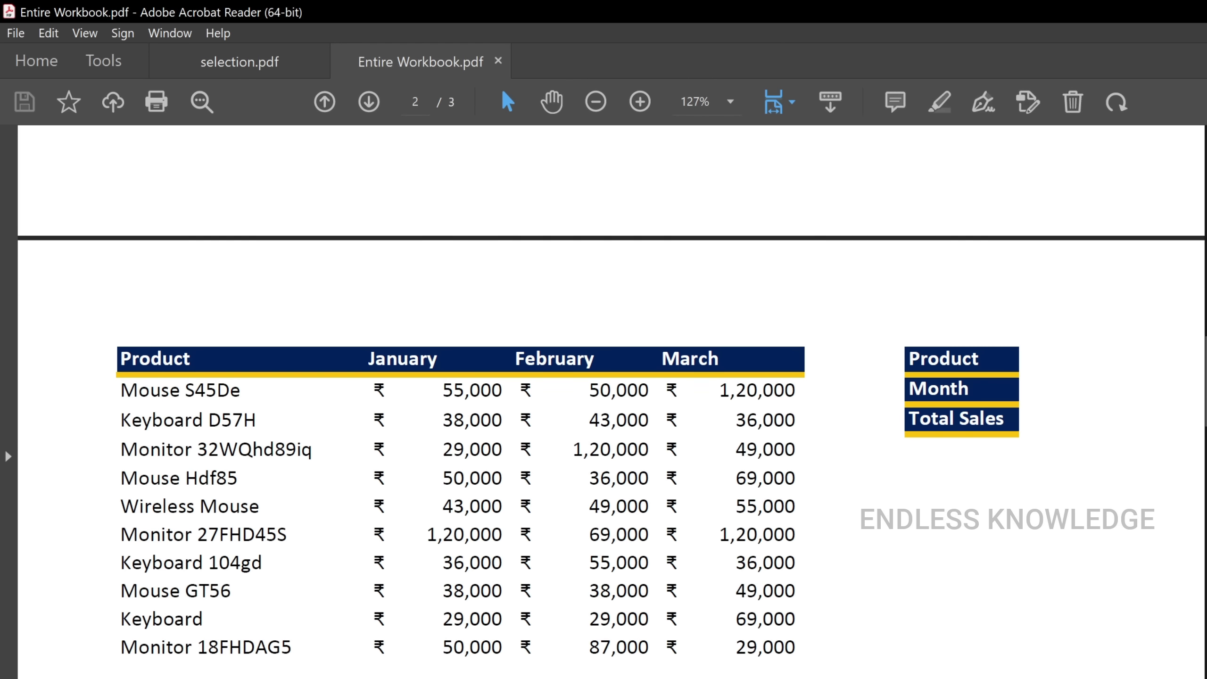
key("alt+Tab")
left_click(574, 425)
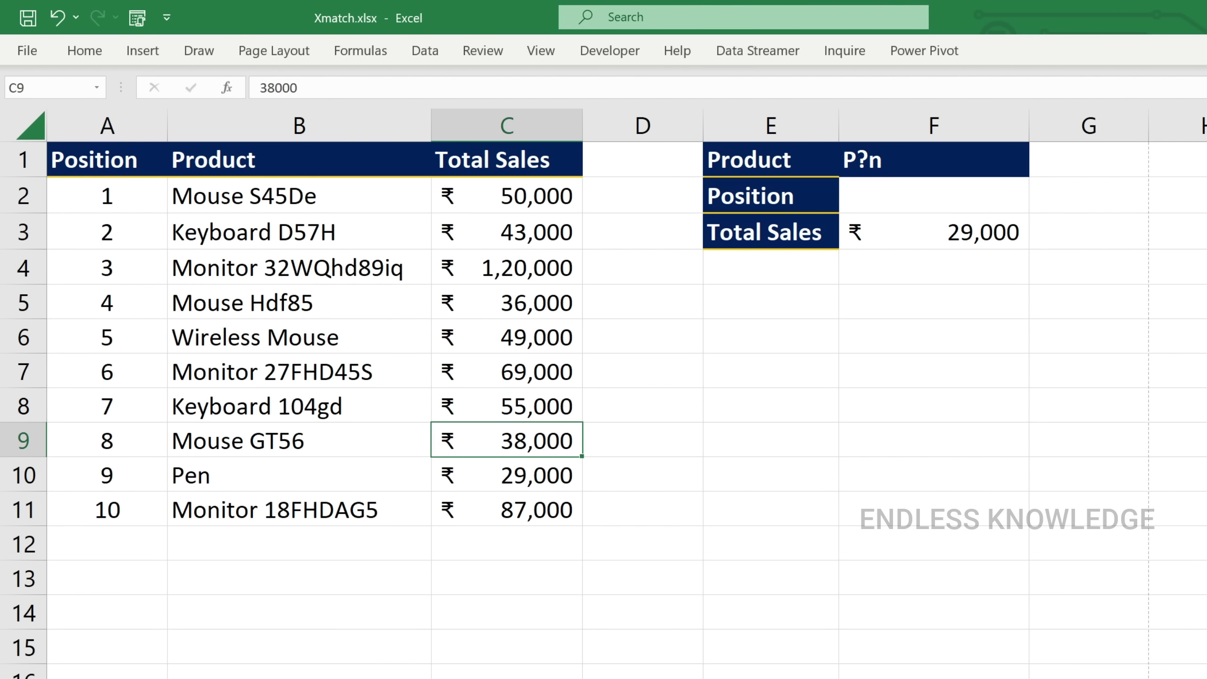
- Show the January to March product sales sheet in Page Break Preview and check which columns fall on each page
key("ctrl+Page_Down")
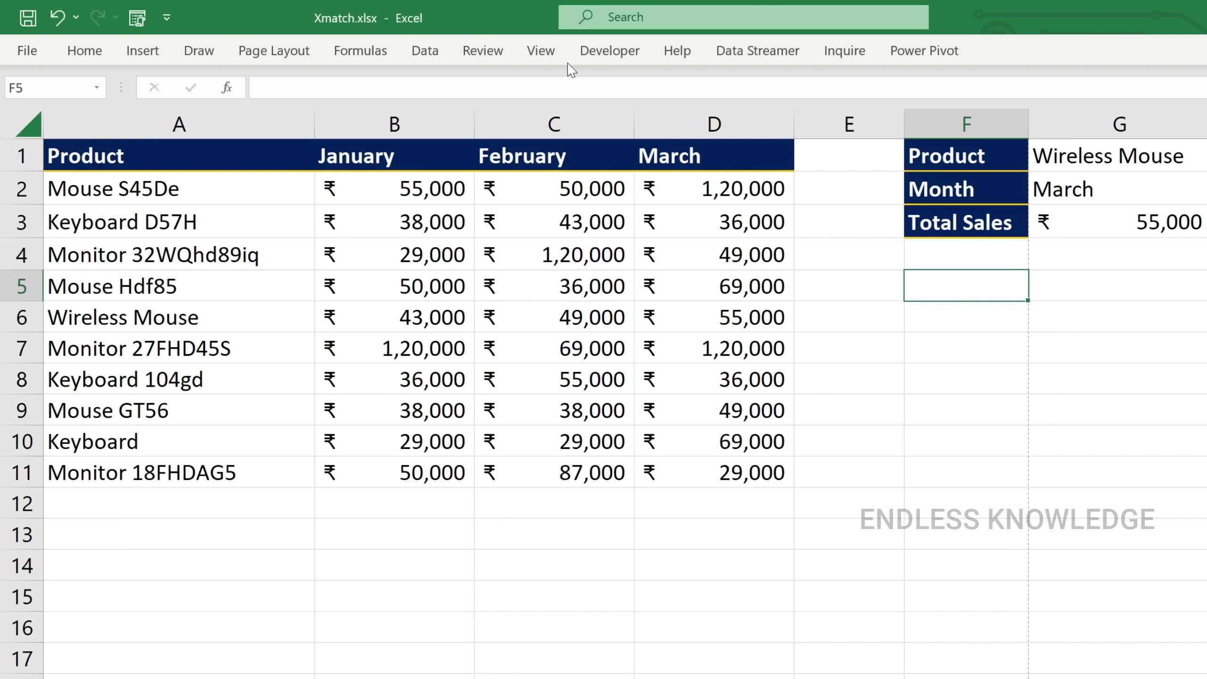
left_click(547, 54)
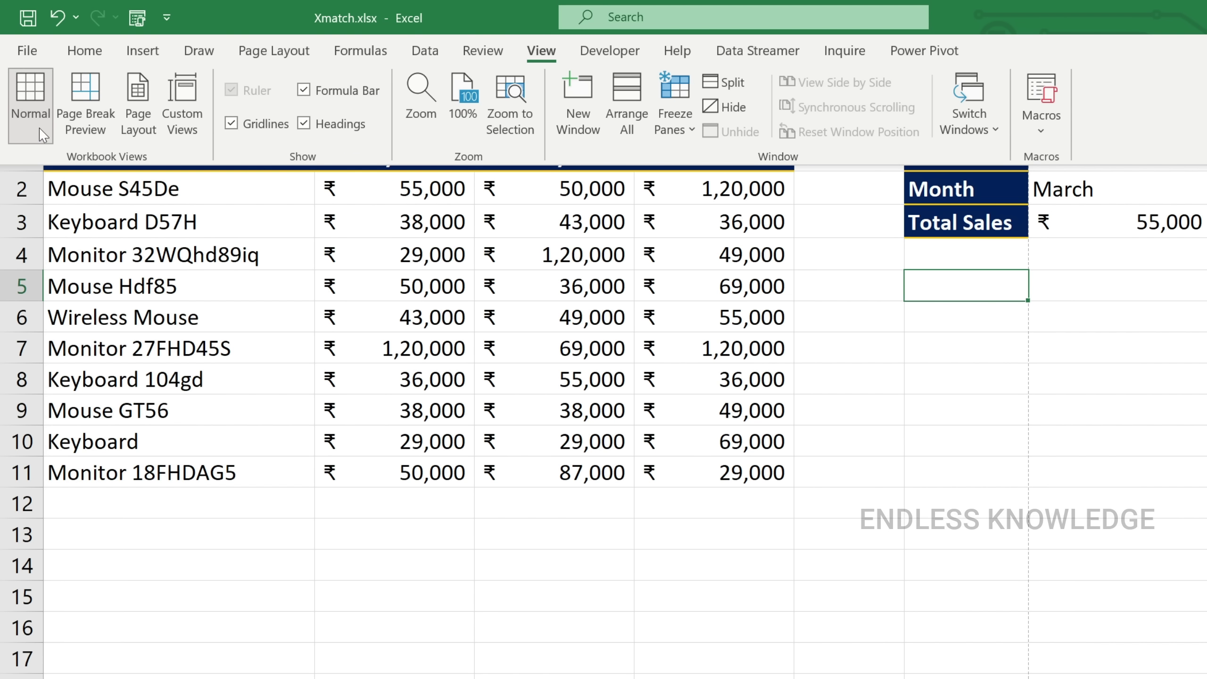
left_click(91, 128)
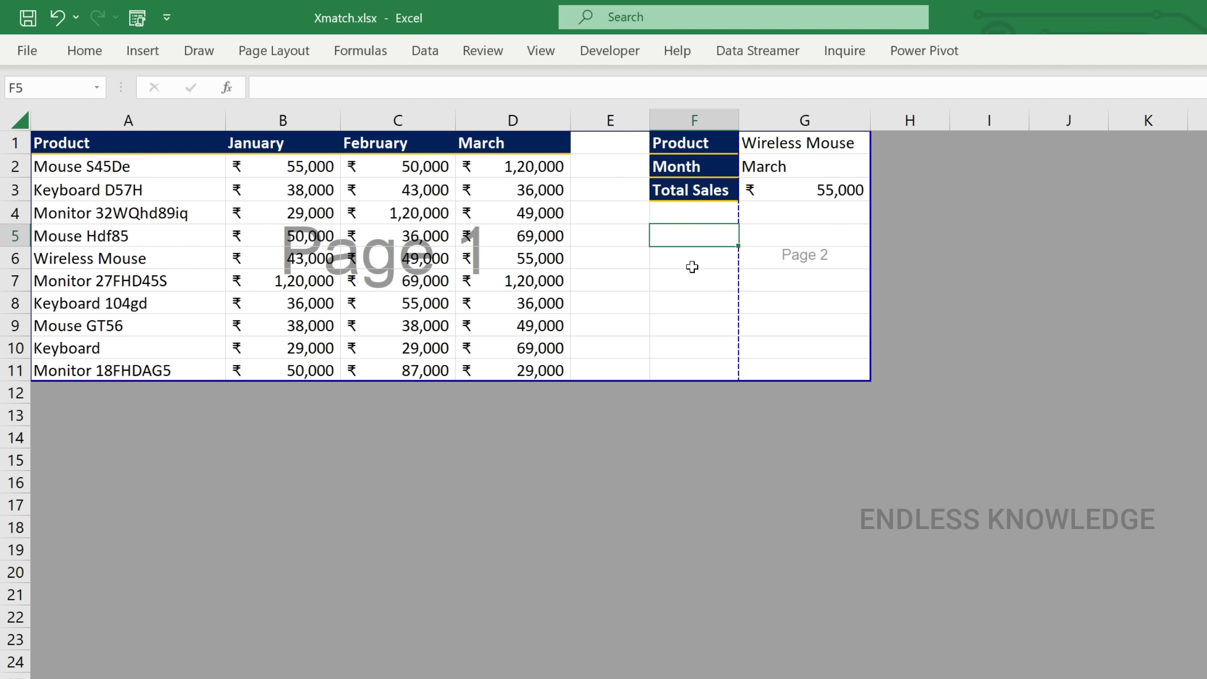
left_click_drag(74, 161, 665, 358)
left_click(609, 301)
left_click(814, 265)
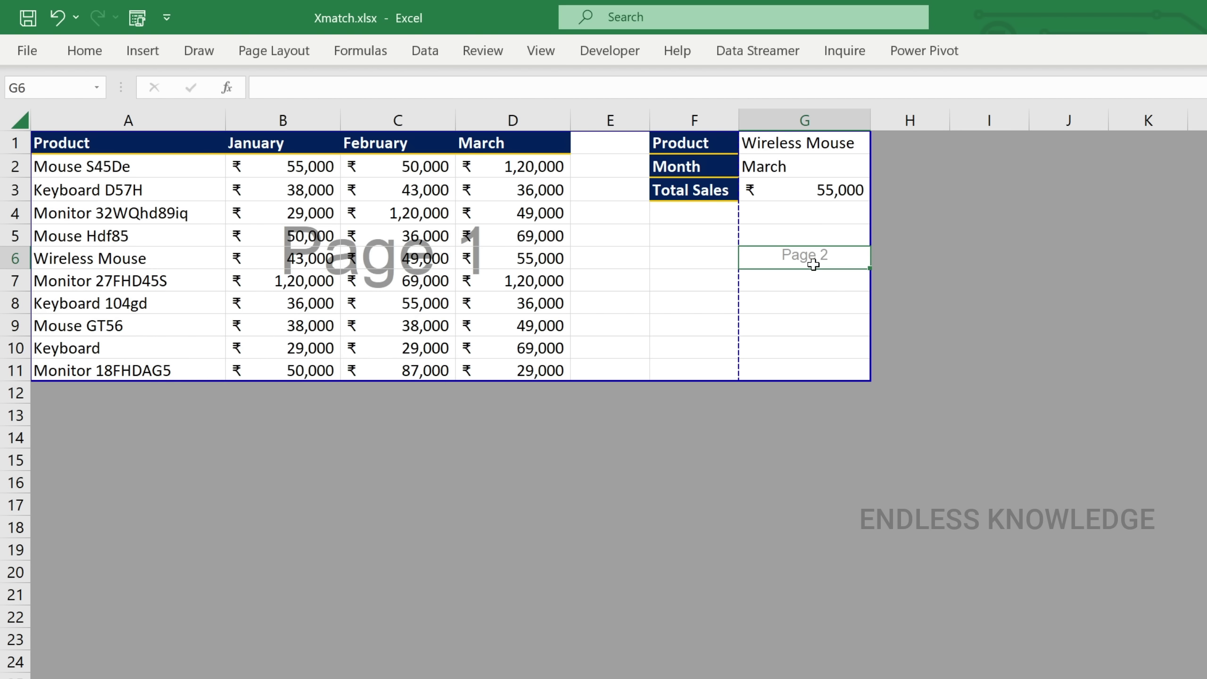
left_click(703, 267)
left_click(622, 256)
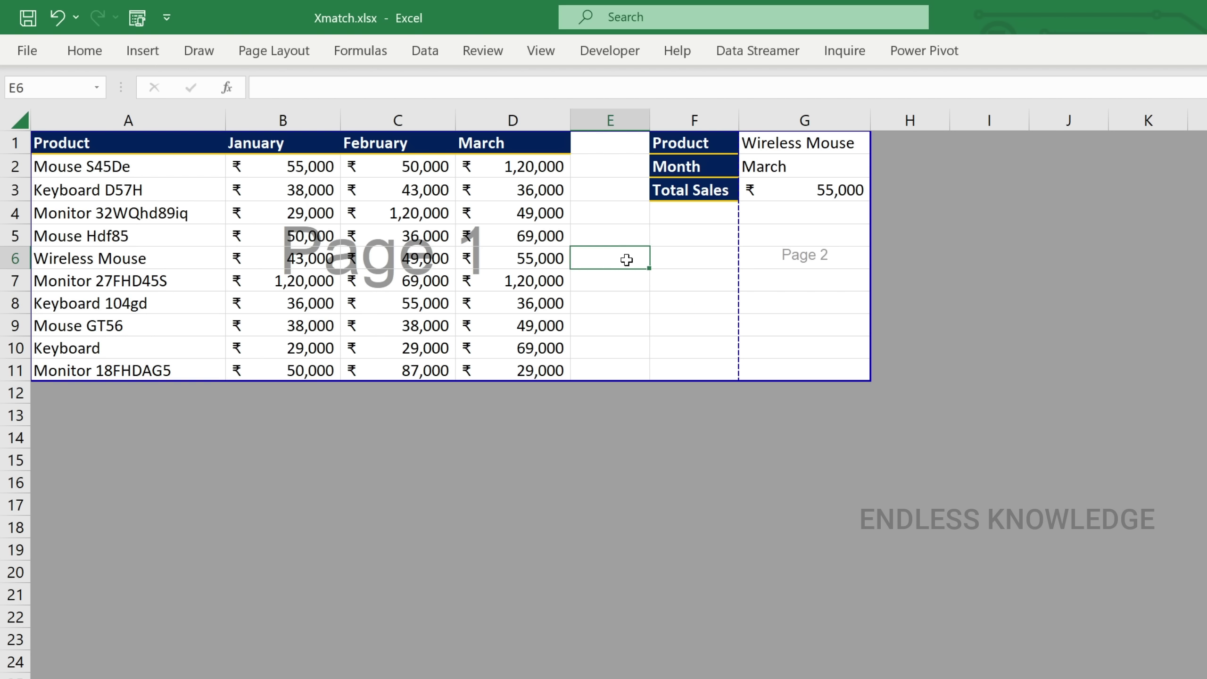
- Try moving the vertical page break after column F to the outer edge of column G, and undo it
left_click_drag(840, 290, 870, 292)
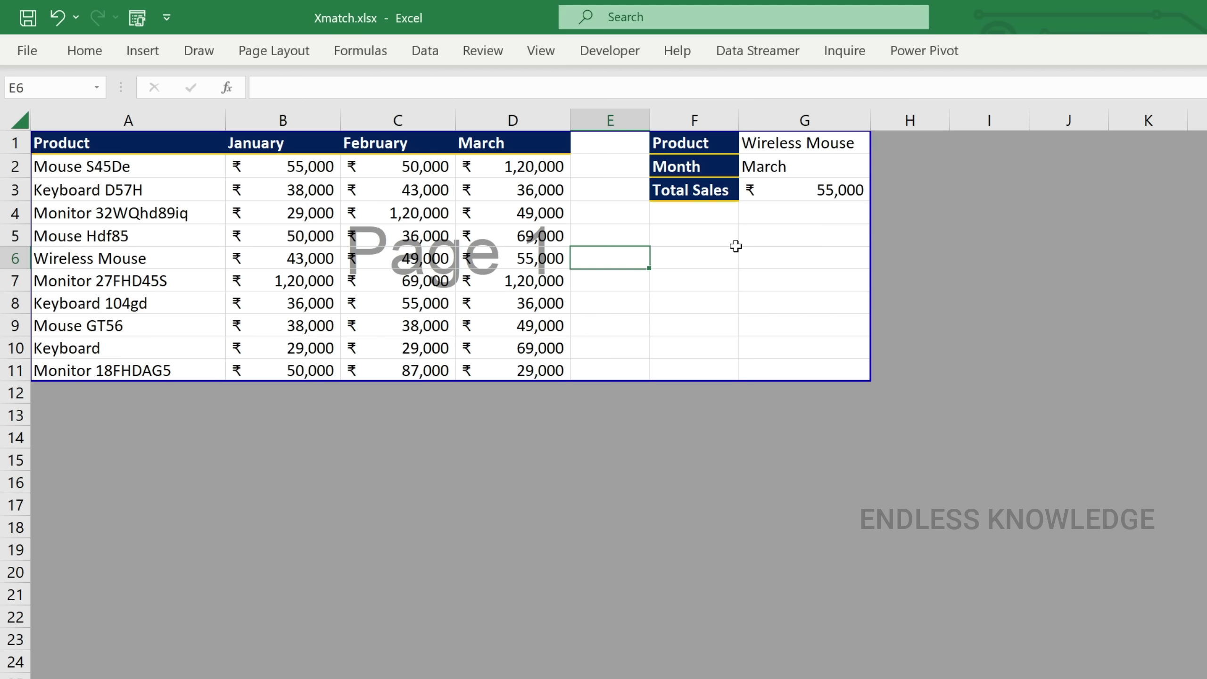
key("ctrl+z")
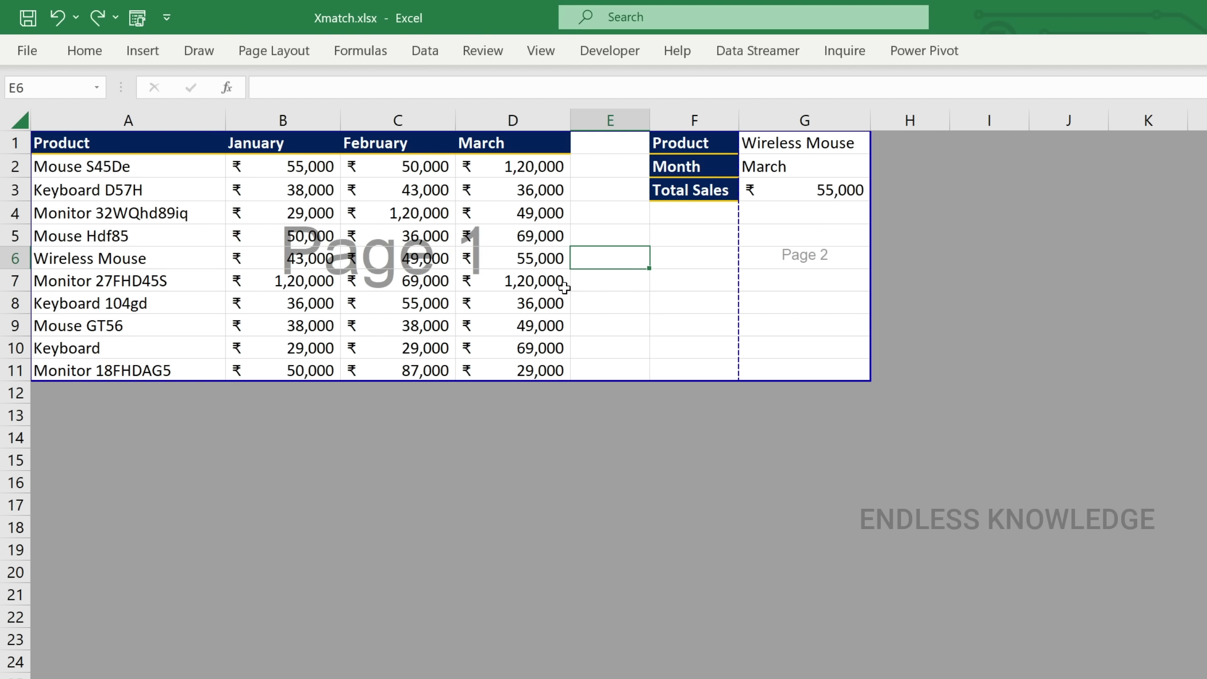
- Apply Narrow page margins to the January to March sales sheet and return it to Normal view
left_click(281, 51)
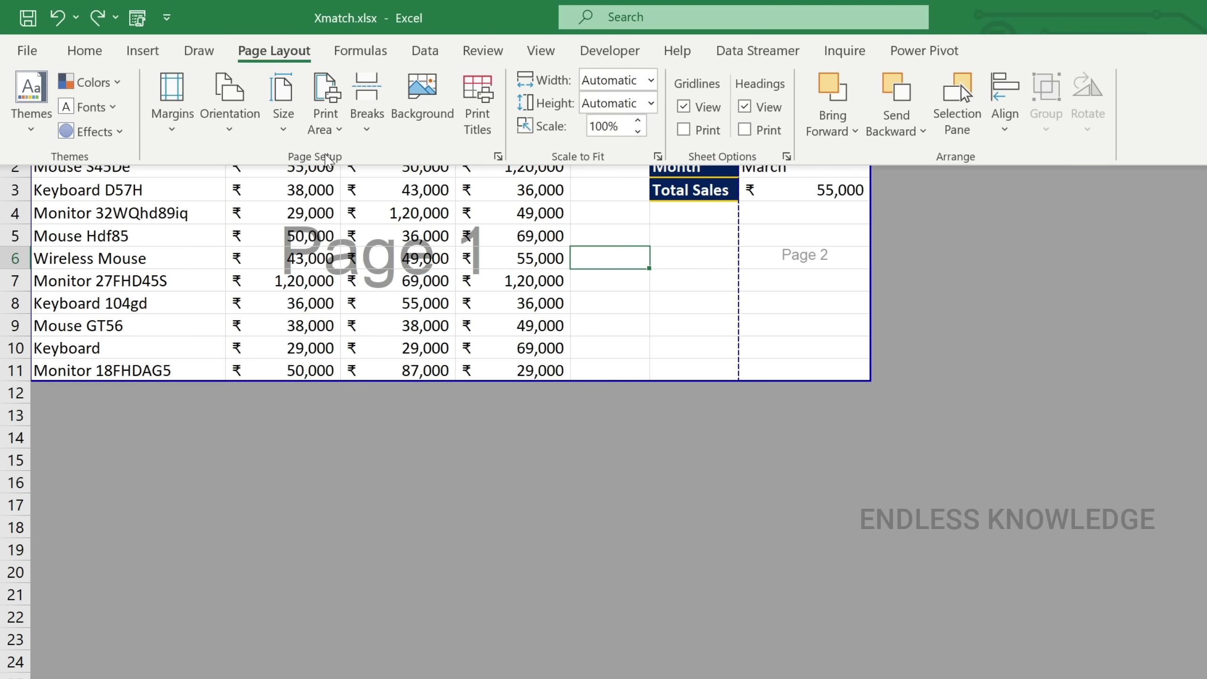
left_click(190, 131)
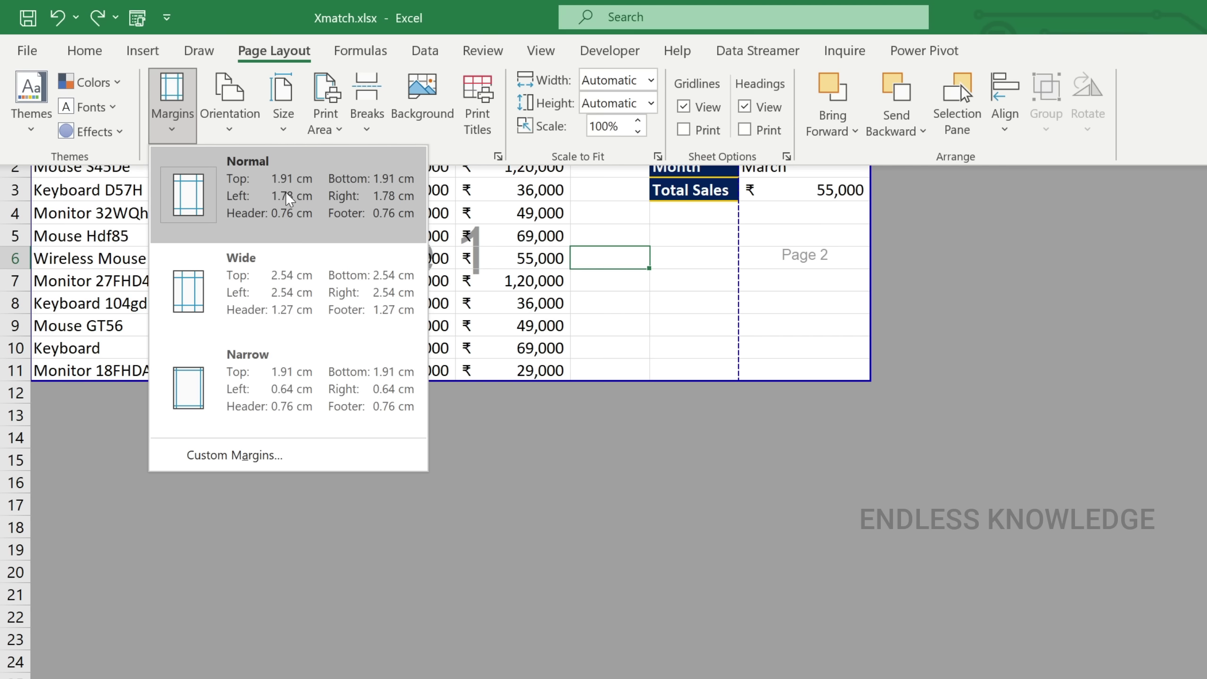
left_click(298, 383)
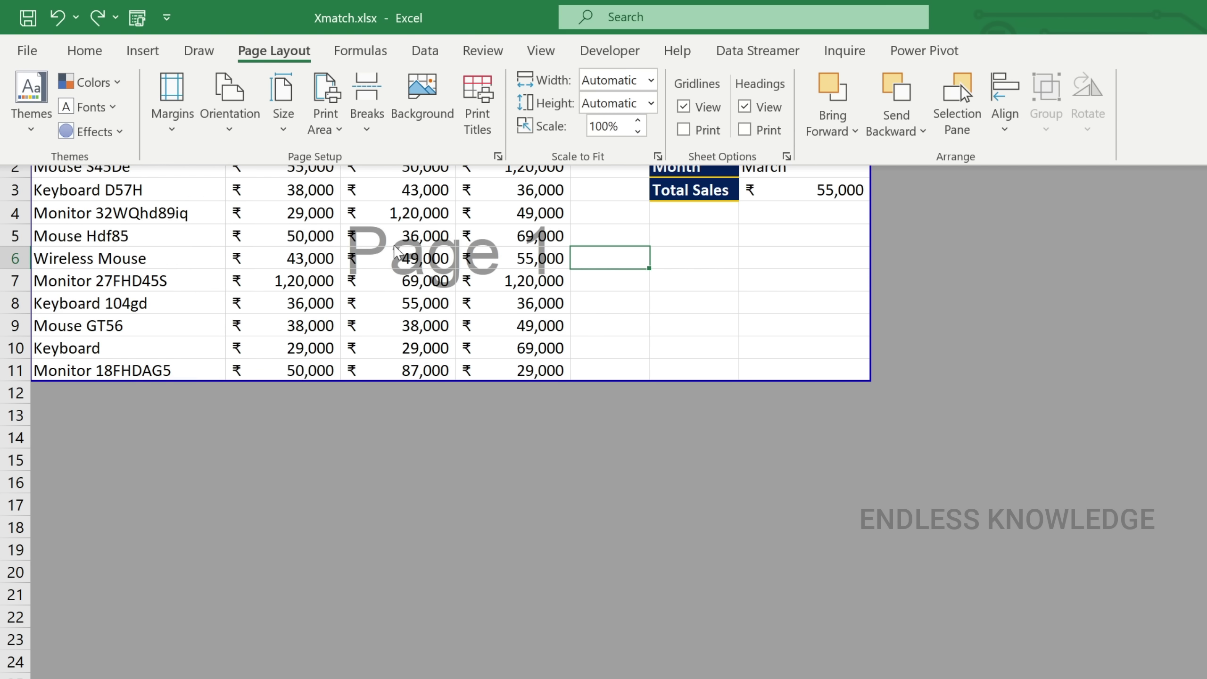
left_click(390, 257)
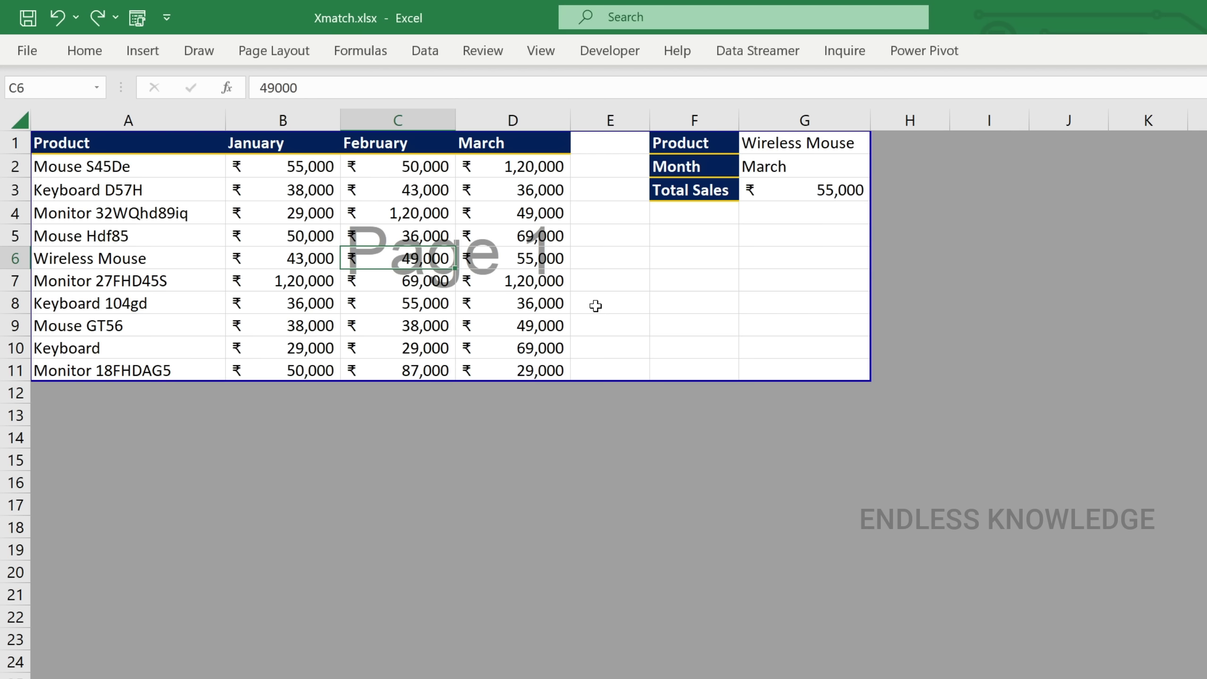
left_click(542, 50)
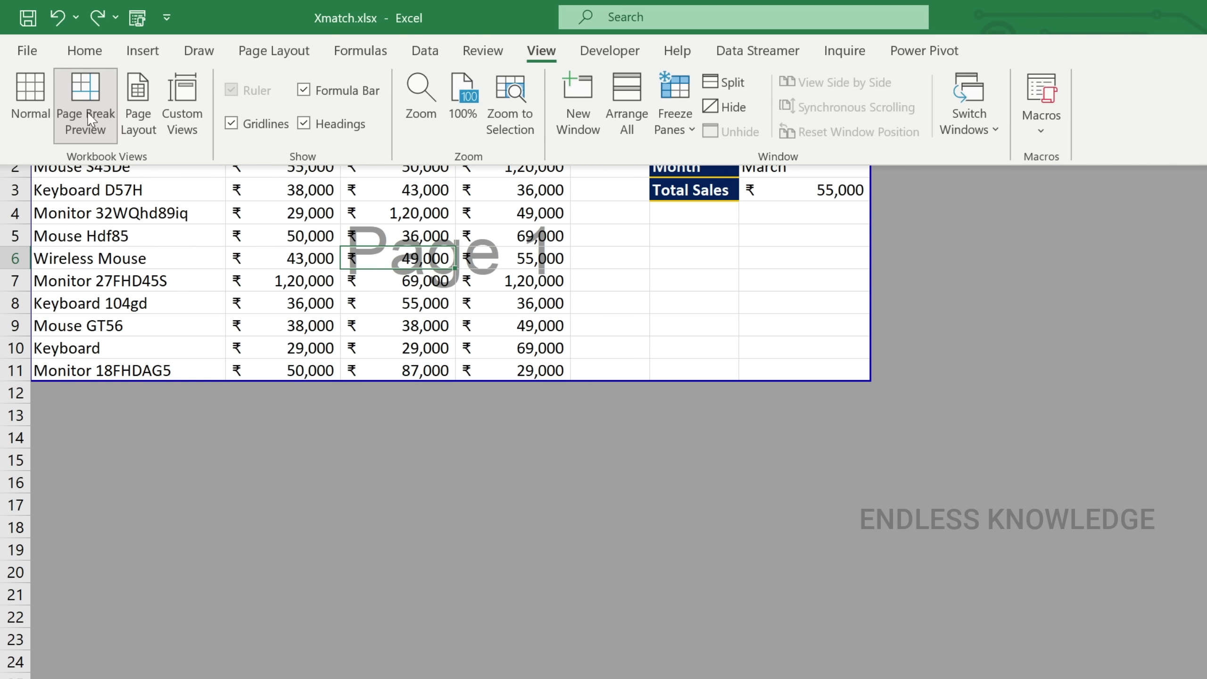
left_click(43, 84)
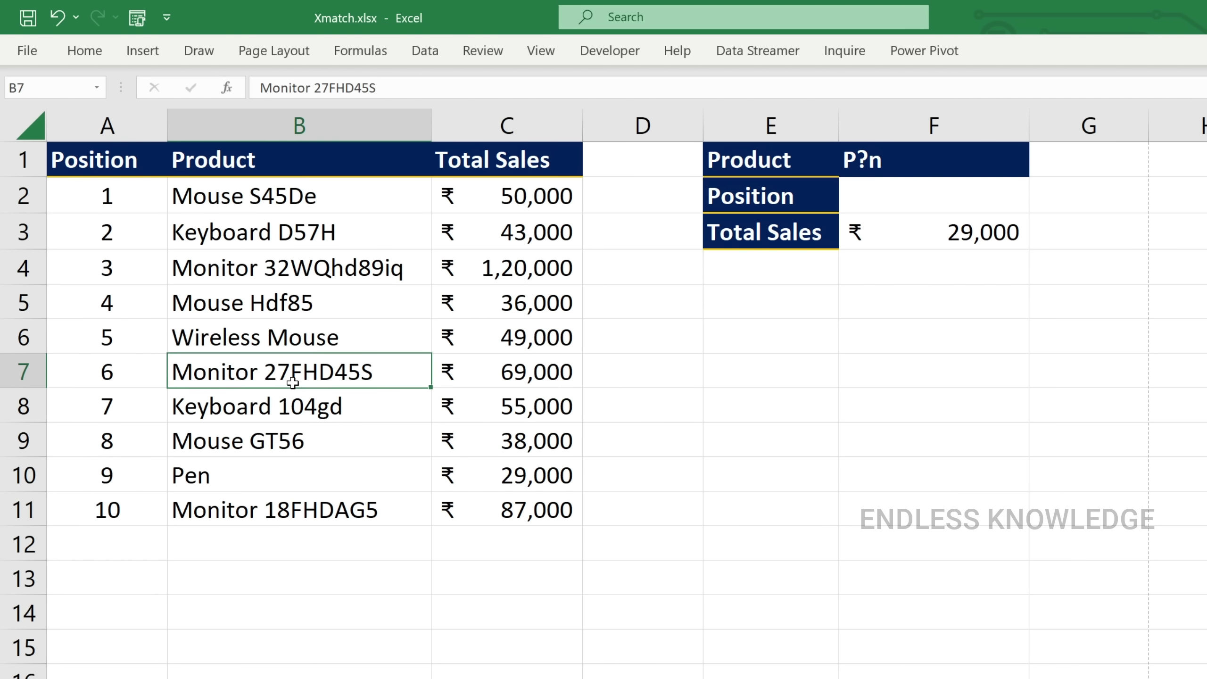
- From the Position and Total Sales sheet, start a new PDF/XPS export named narrow margin with the Desktop as its location
left_click(27, 50)
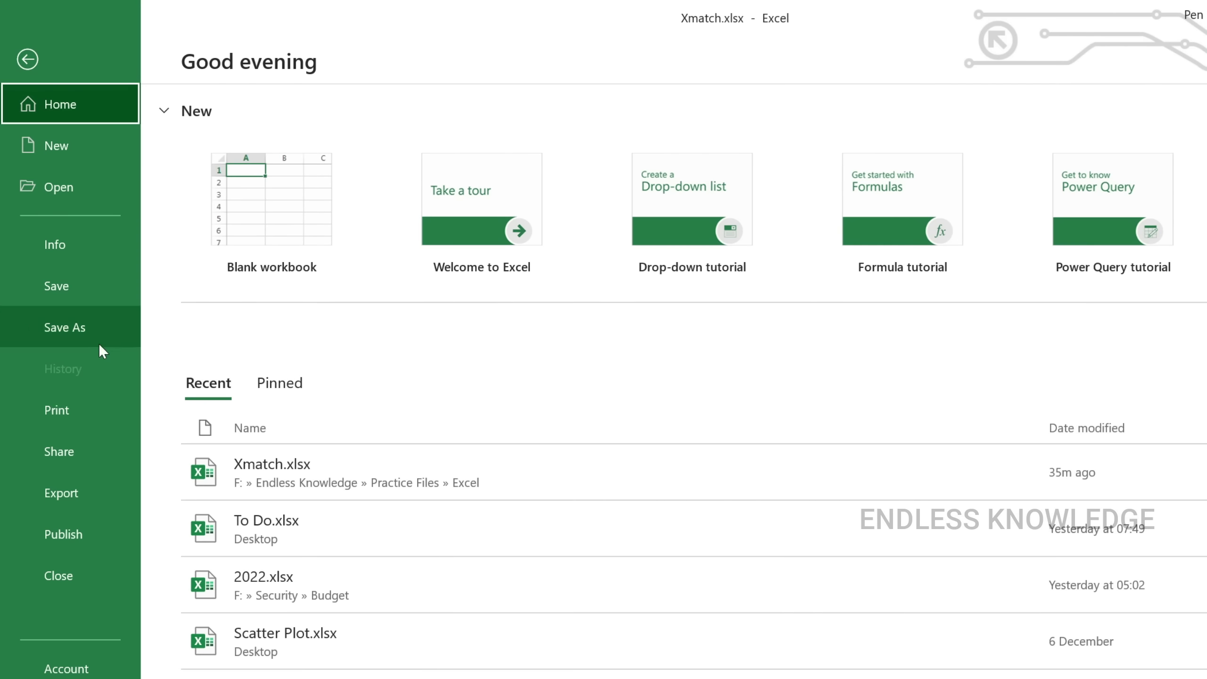
left_click(75, 492)
left_click(565, 284)
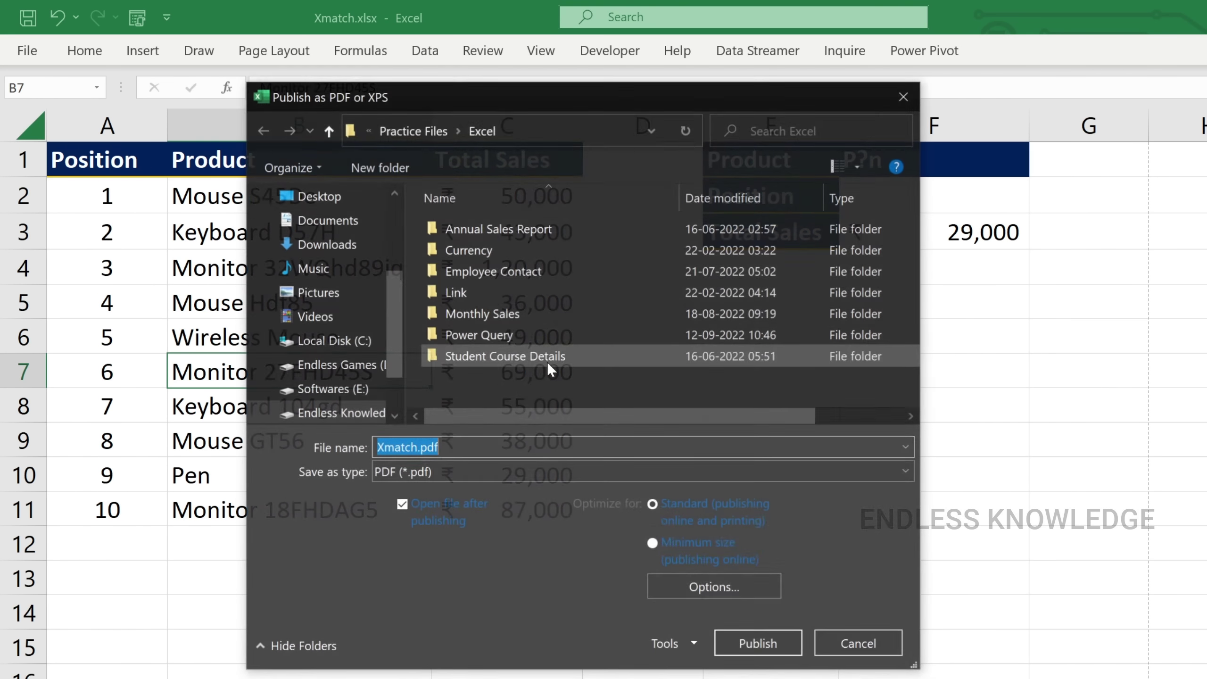
type("narrow margin")
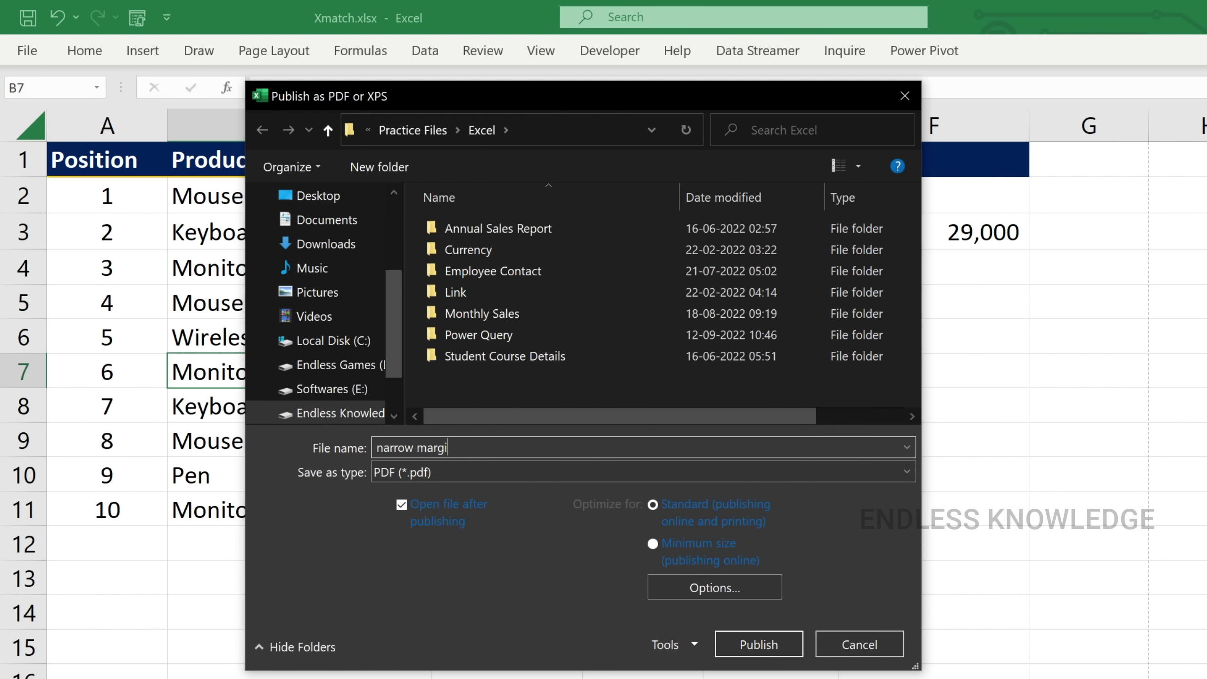
left_click(341, 194)
- Choose the entire workbook as the content to publish for the narrow margin file, and publish it as PDF
left_click(695, 589)
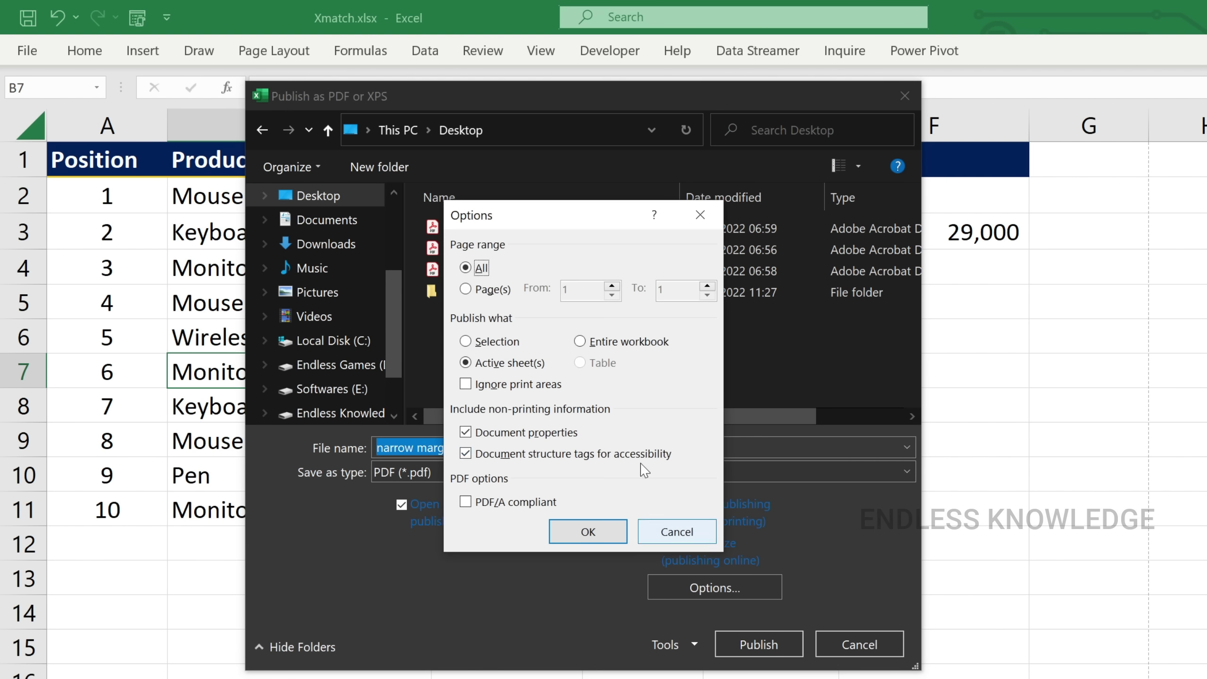
left_click(601, 342)
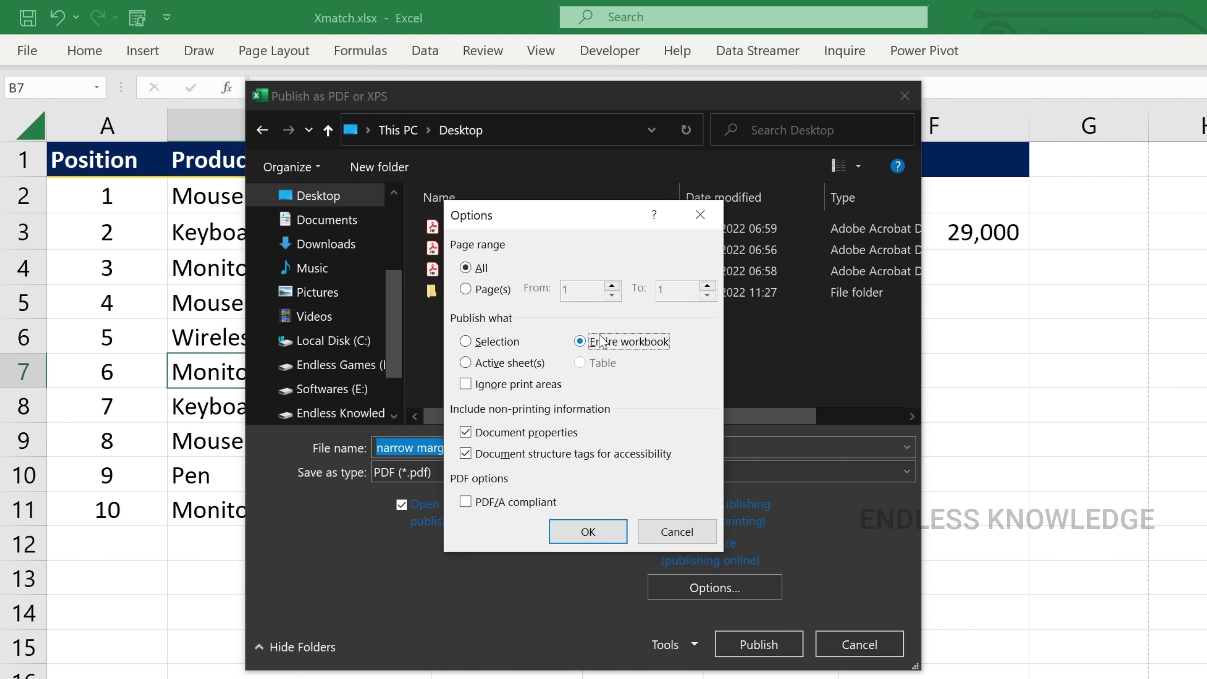
left_click(589, 529)
left_click(744, 646)
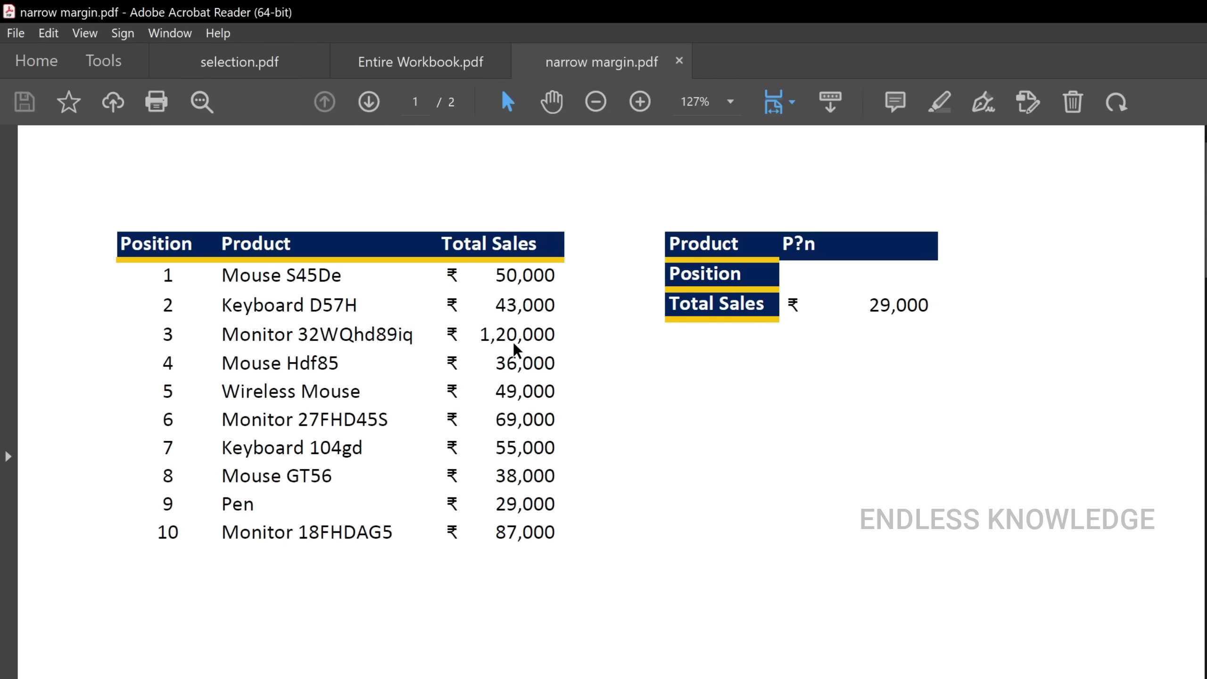
- Look through both pages of narrow margin.pdf and check how the January to March sales table fits its page
scroll(513, 342, "down", 8)
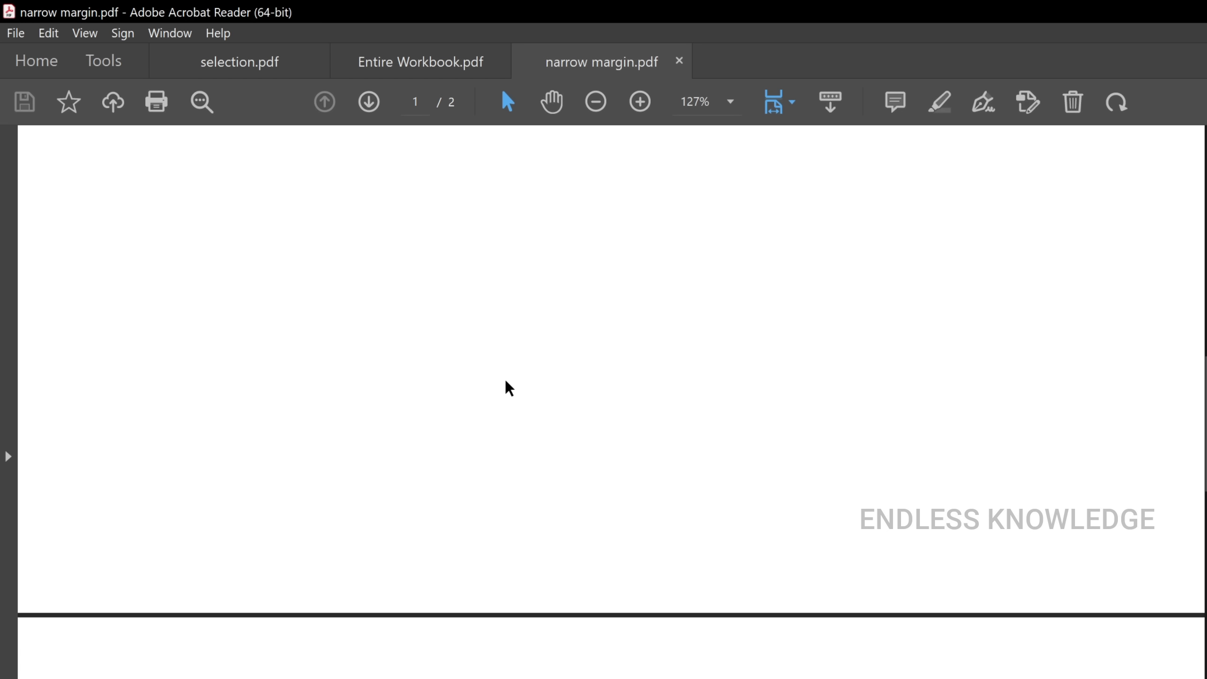
scroll(506, 380, "down", 6)
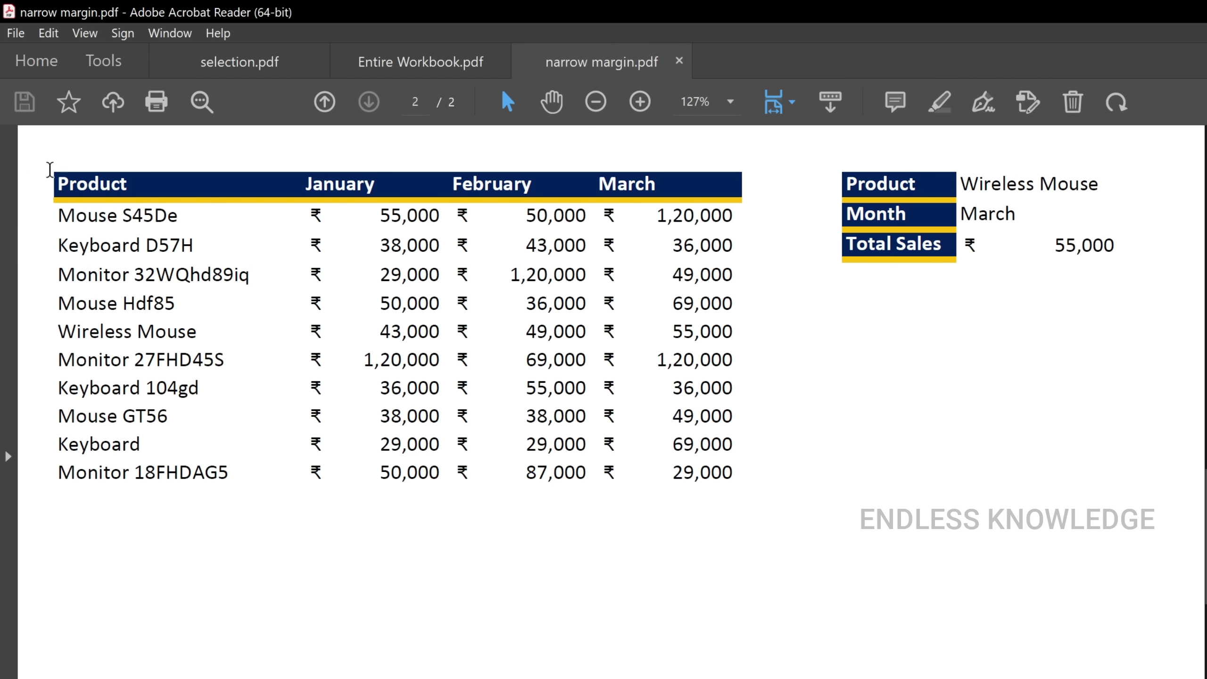
scroll(253, 300, "up", 5)
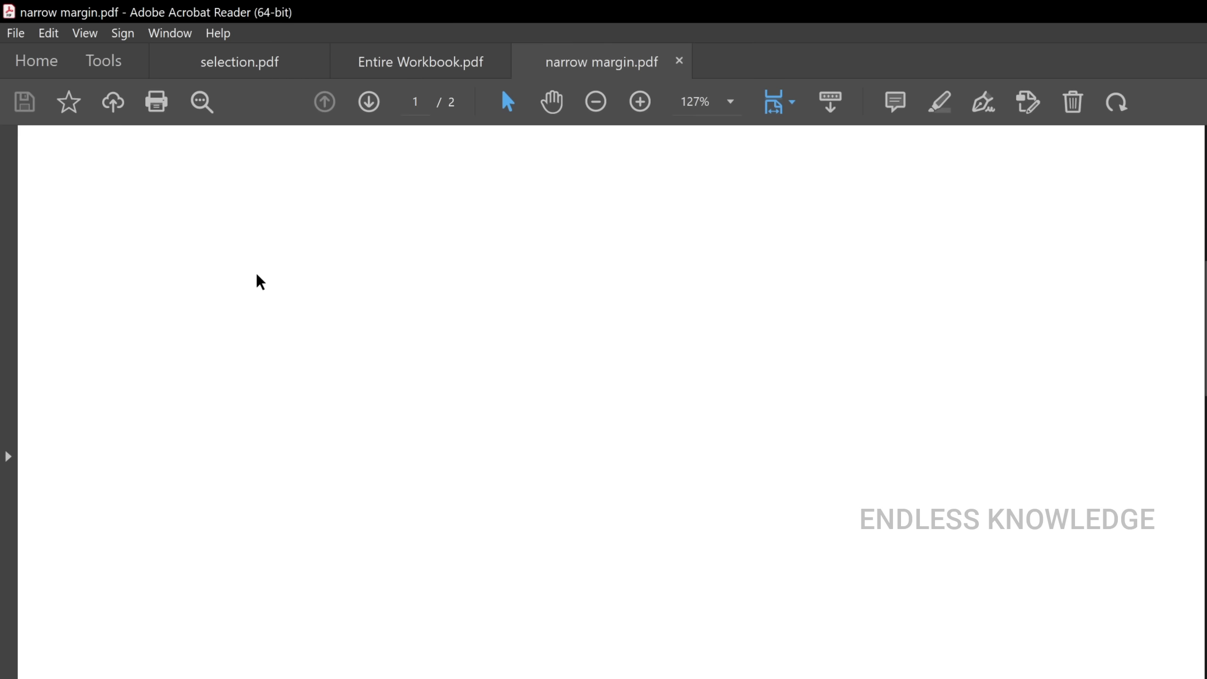
scroll(257, 275, "up", 5)
scroll(257, 274, "down", 10)
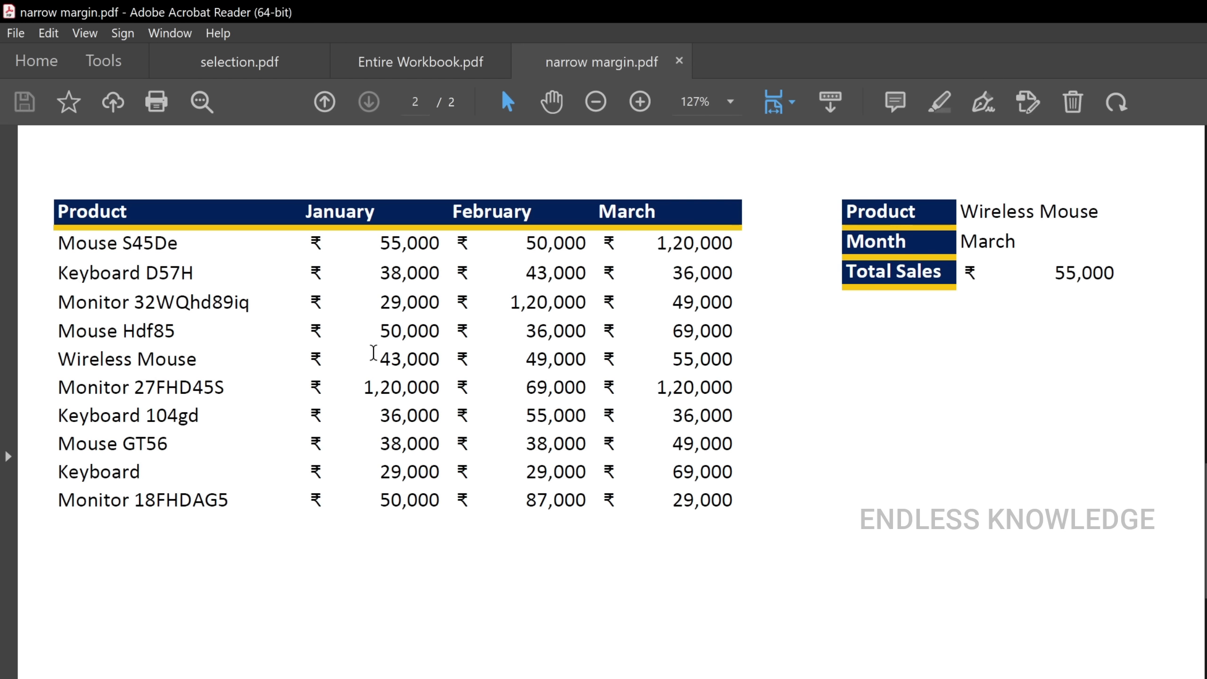
- Compare the pages of selection.pdf and Entire Workbook.pdf with narrow margin.pdf
left_click(246, 59)
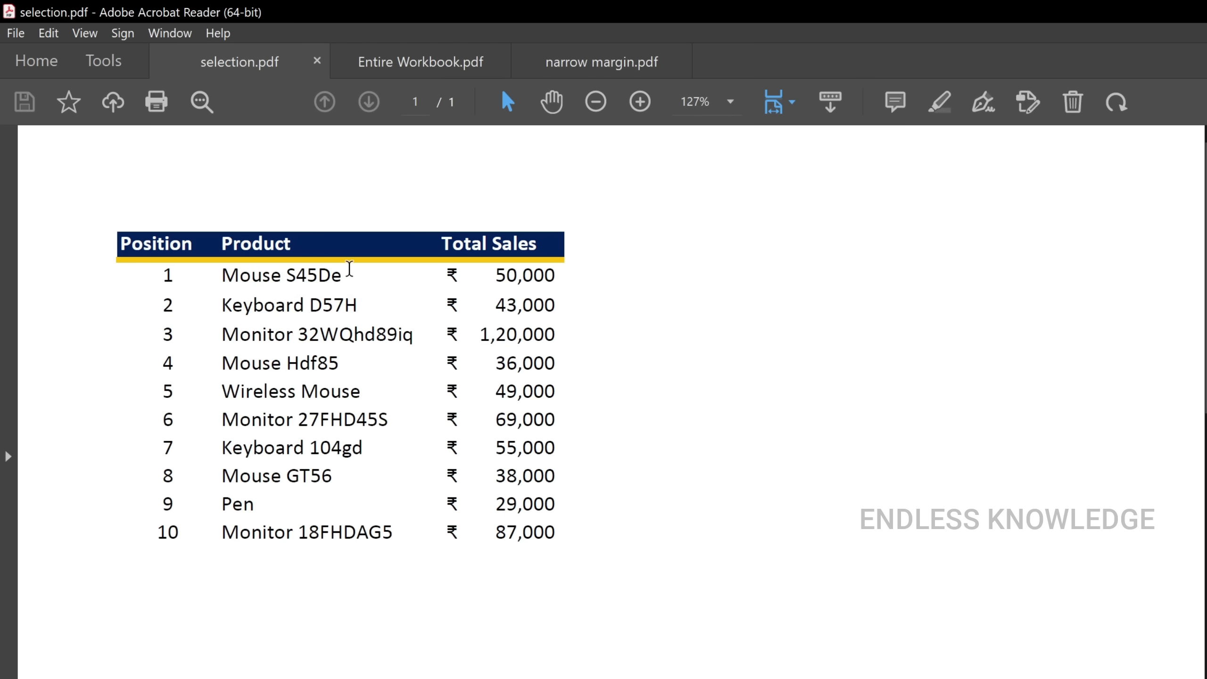
left_click(404, 61)
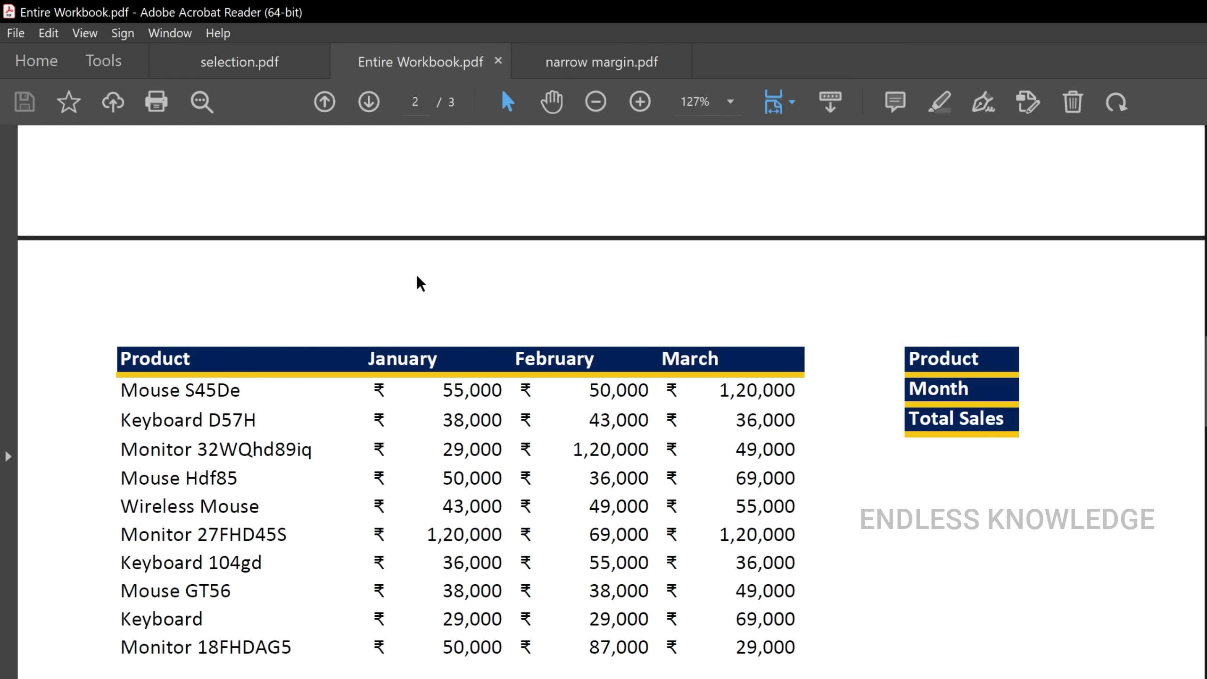
left_click(562, 62)
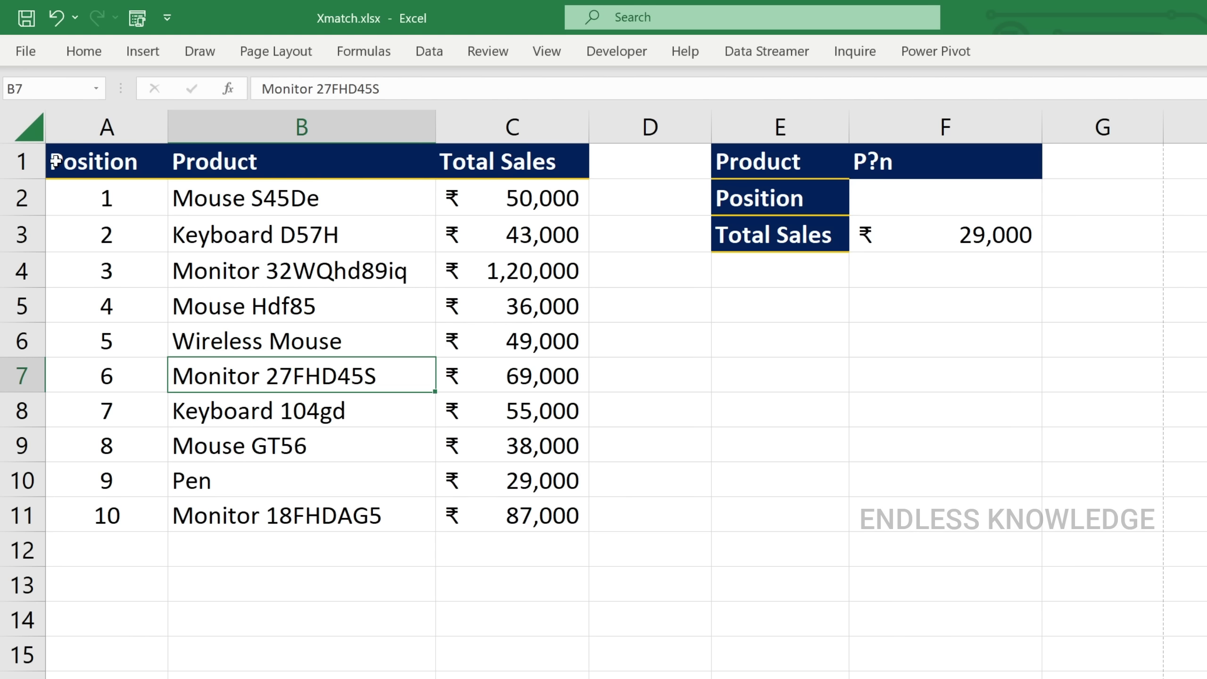
- Switch to Excel, review which print range options the print settings offer and how the preview looks, and return to the sheet
left_click(34, 53)
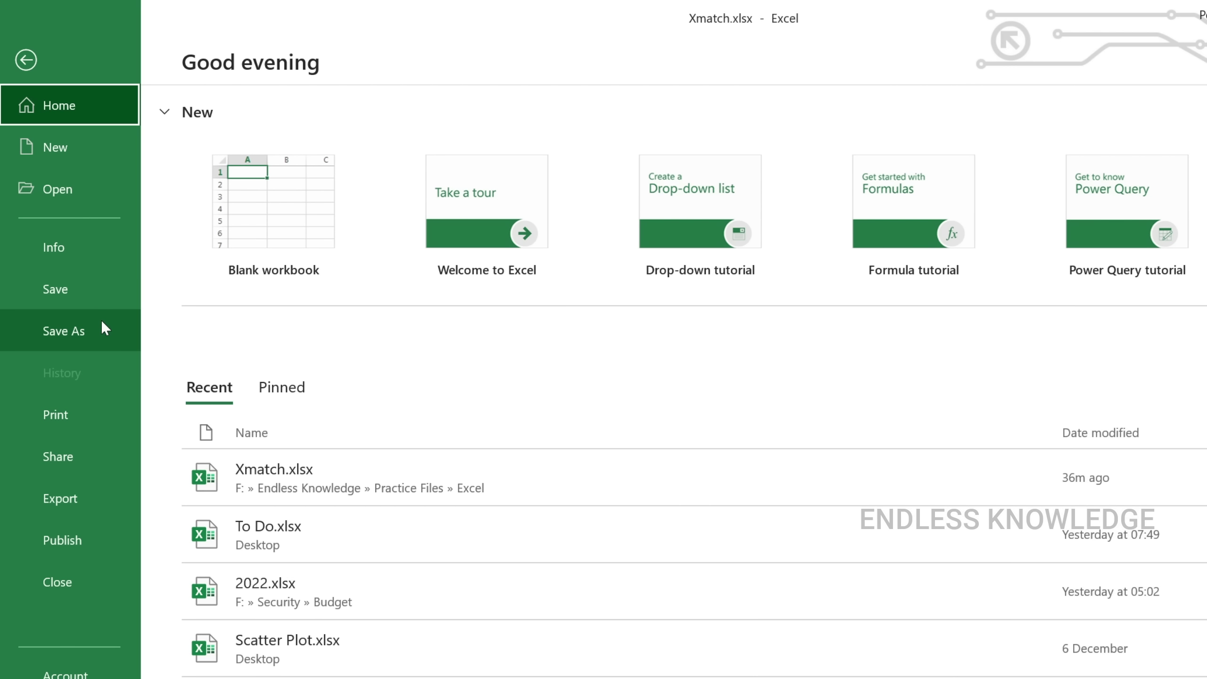
left_click(93, 417)
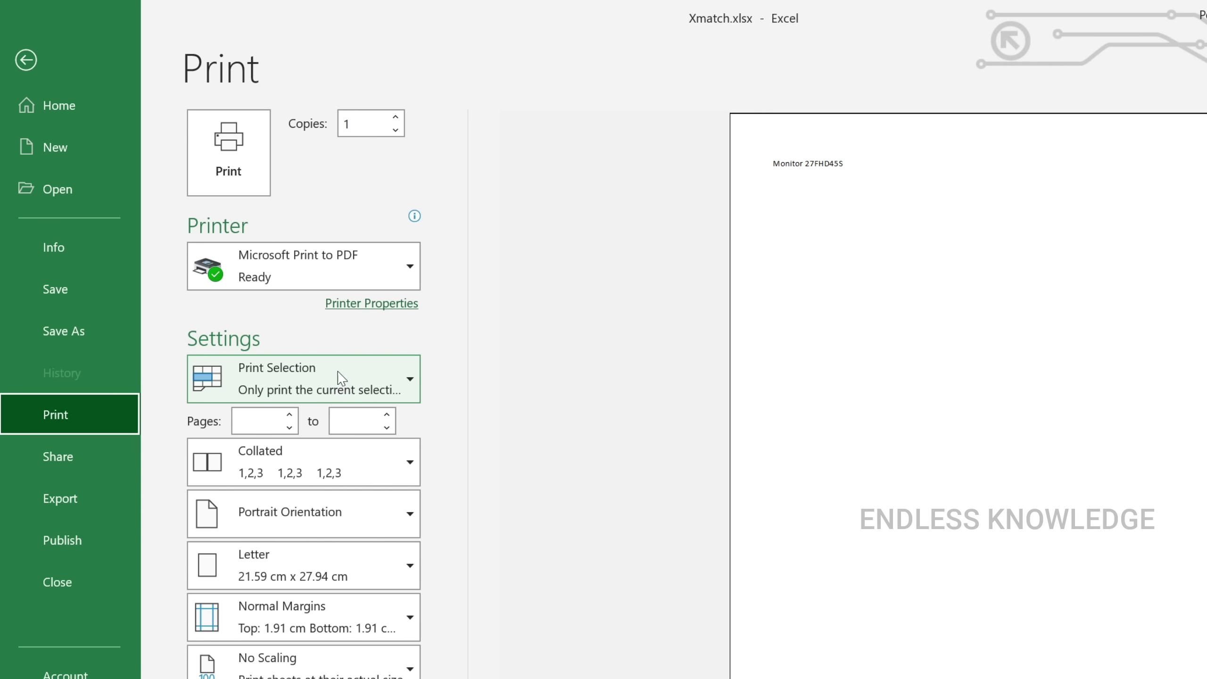
left_click(330, 385)
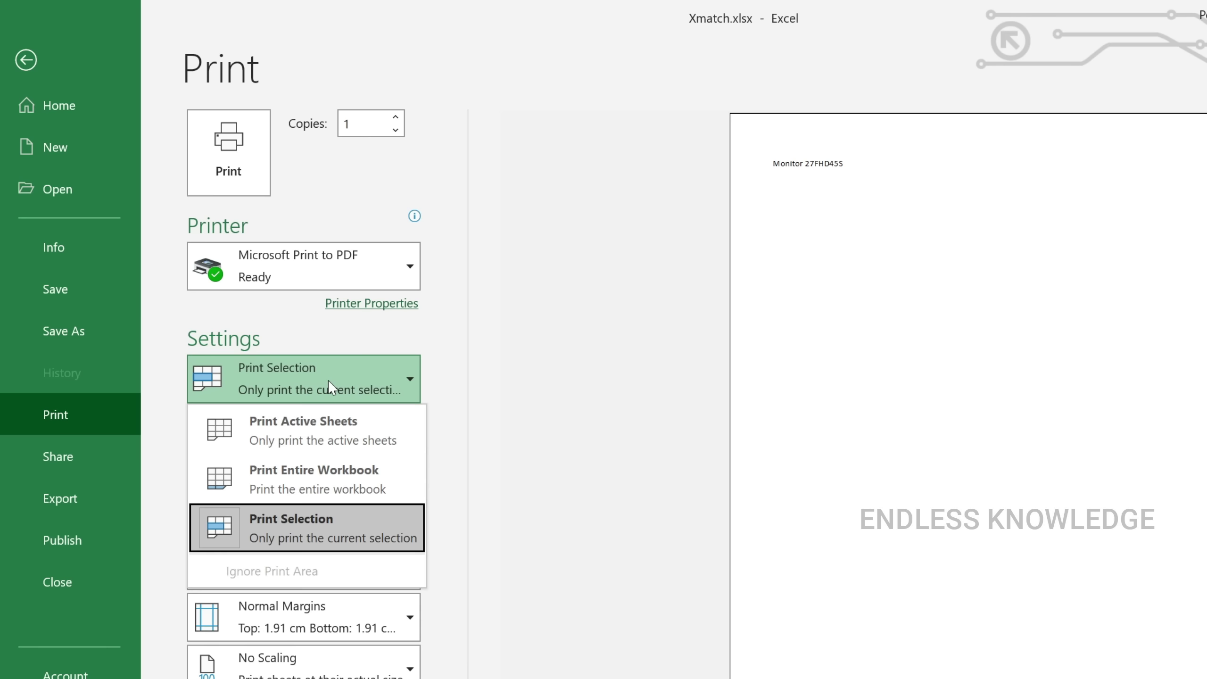
left_click(328, 380)
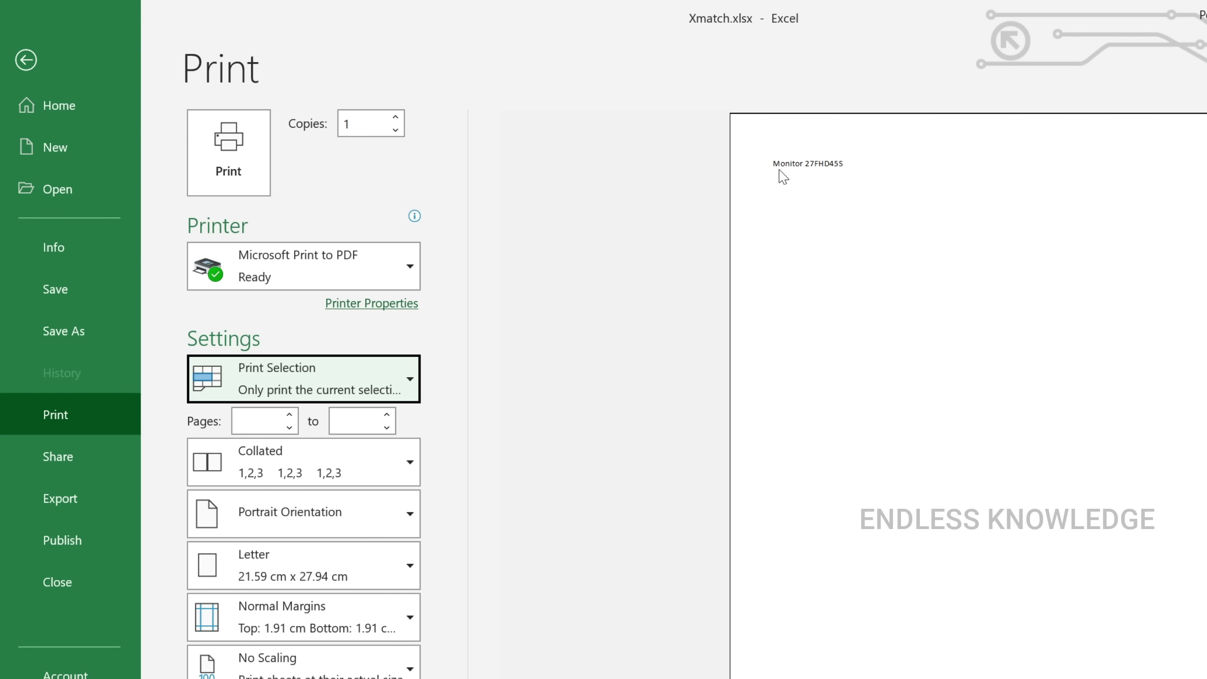
left_click(380, 392)
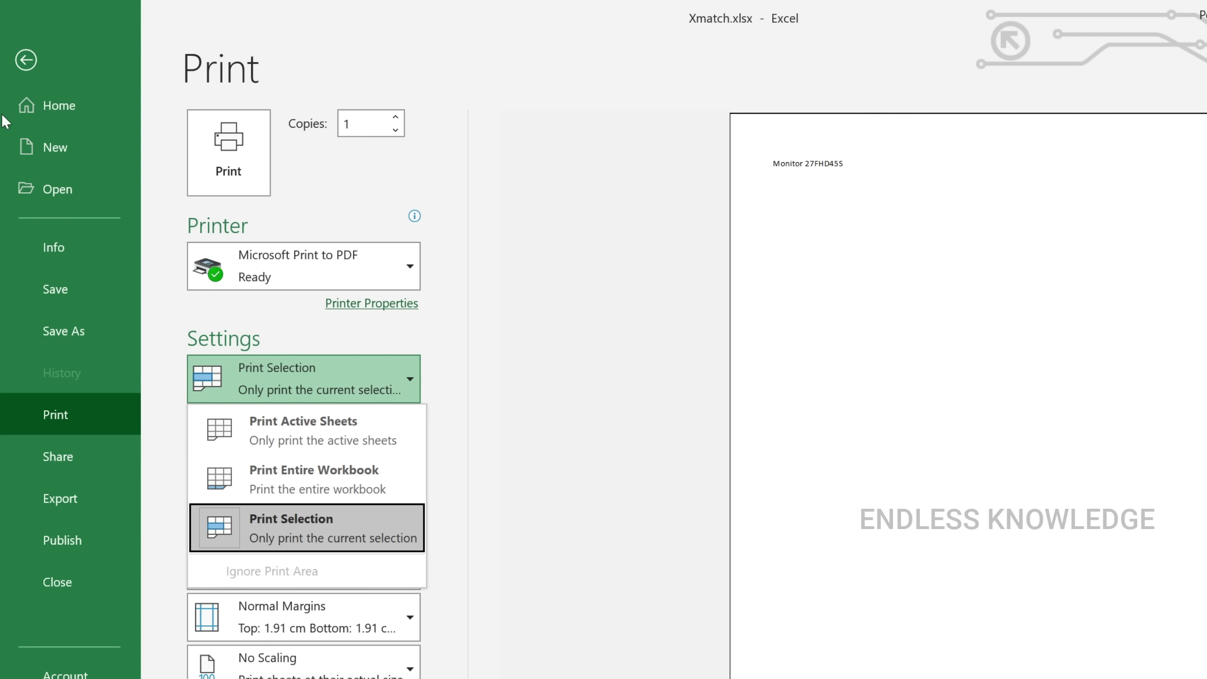
left_click(27, 64)
- Select the Position, Product and Total Sales table in A1:C11 and open the print settings for it
left_click_drag(93, 152, 497, 506)
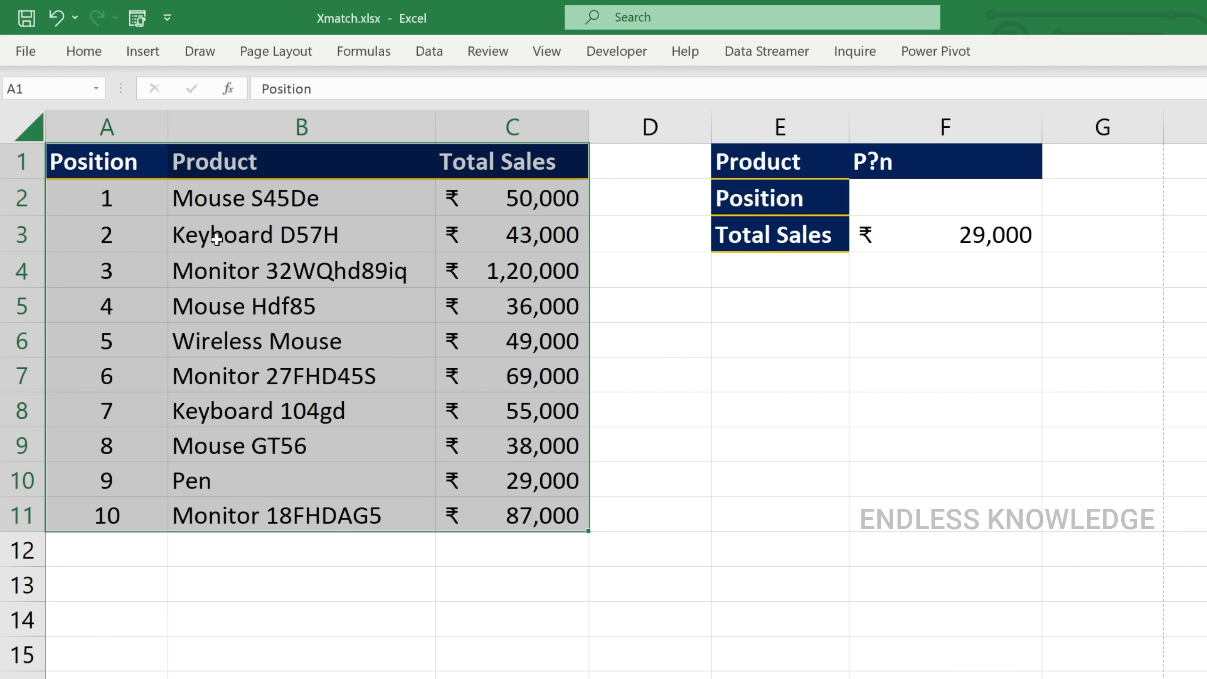
left_click(34, 46)
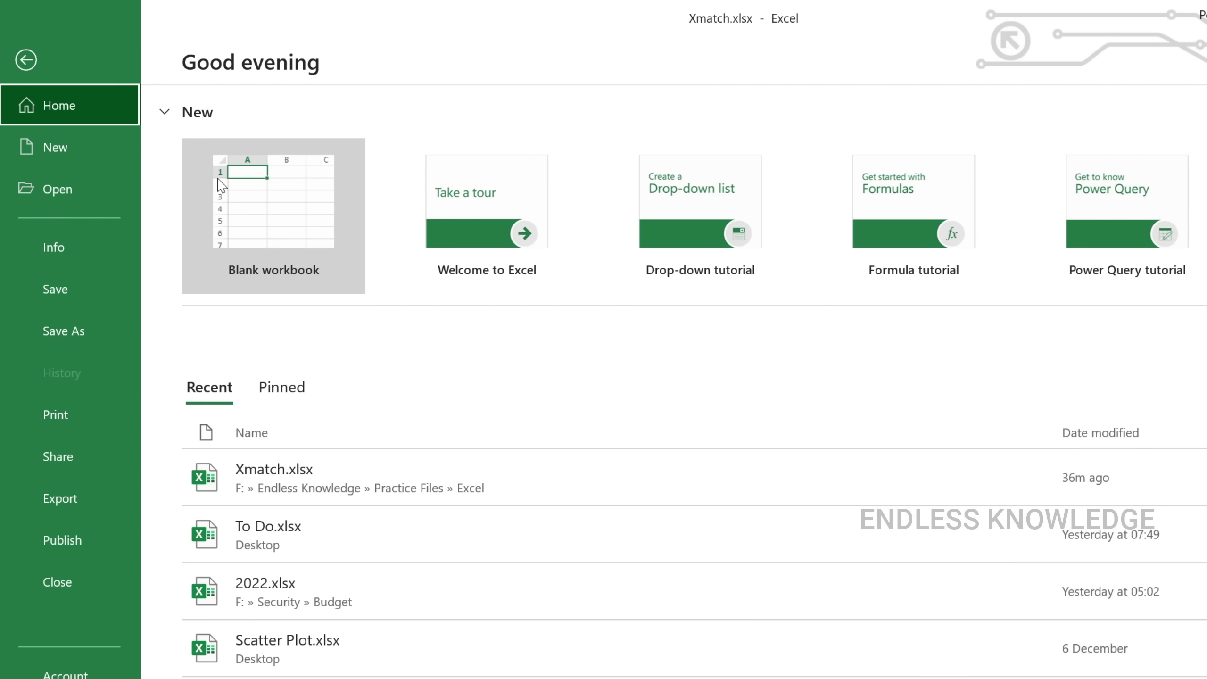
left_click(84, 419)
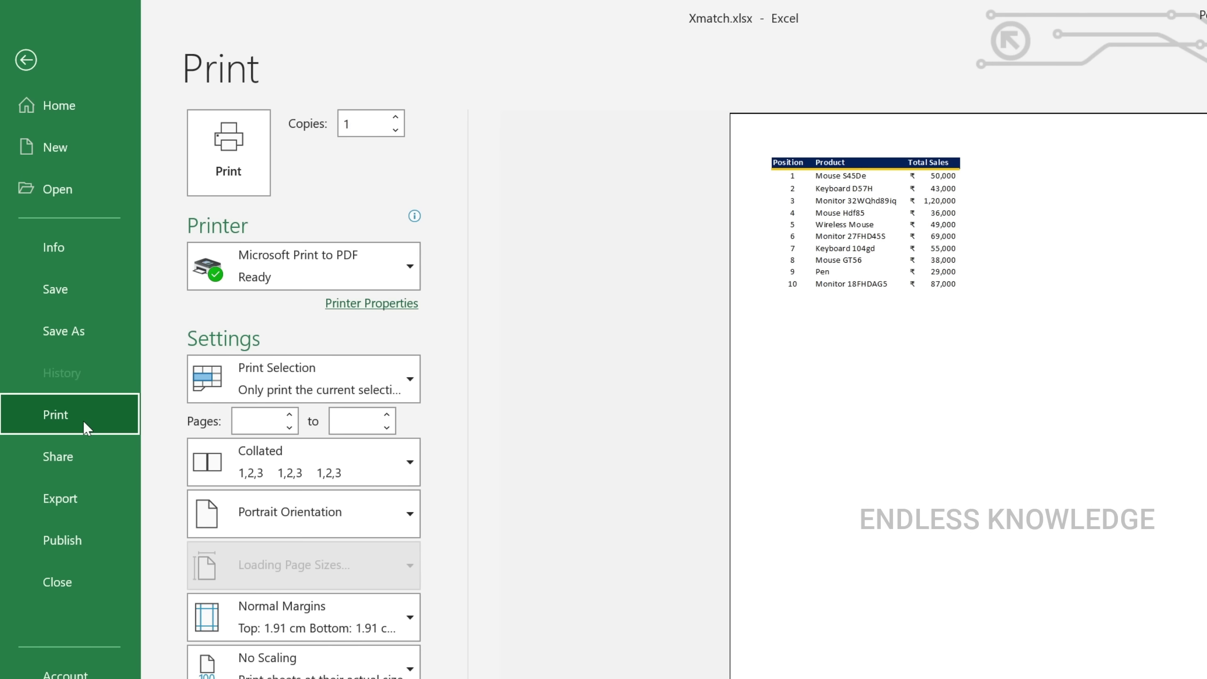
- Preview the print output for the active sheets and for the entire workbook, including the workbook's second page
left_click(269, 380)
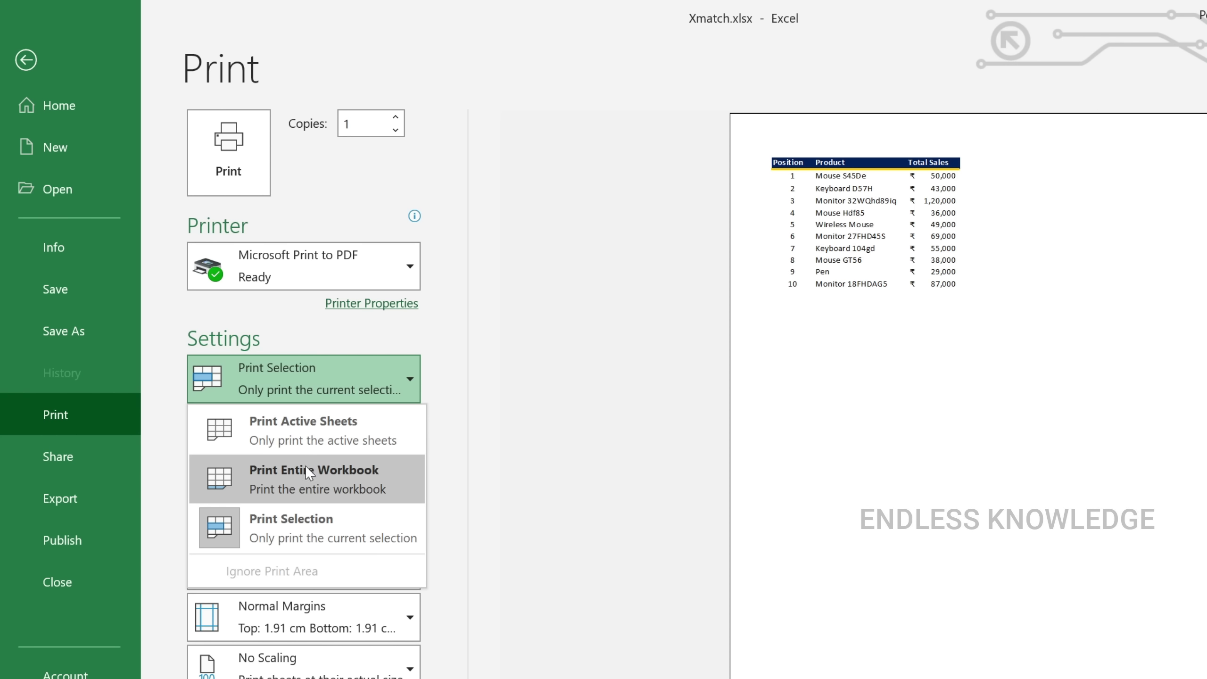
left_click(307, 432)
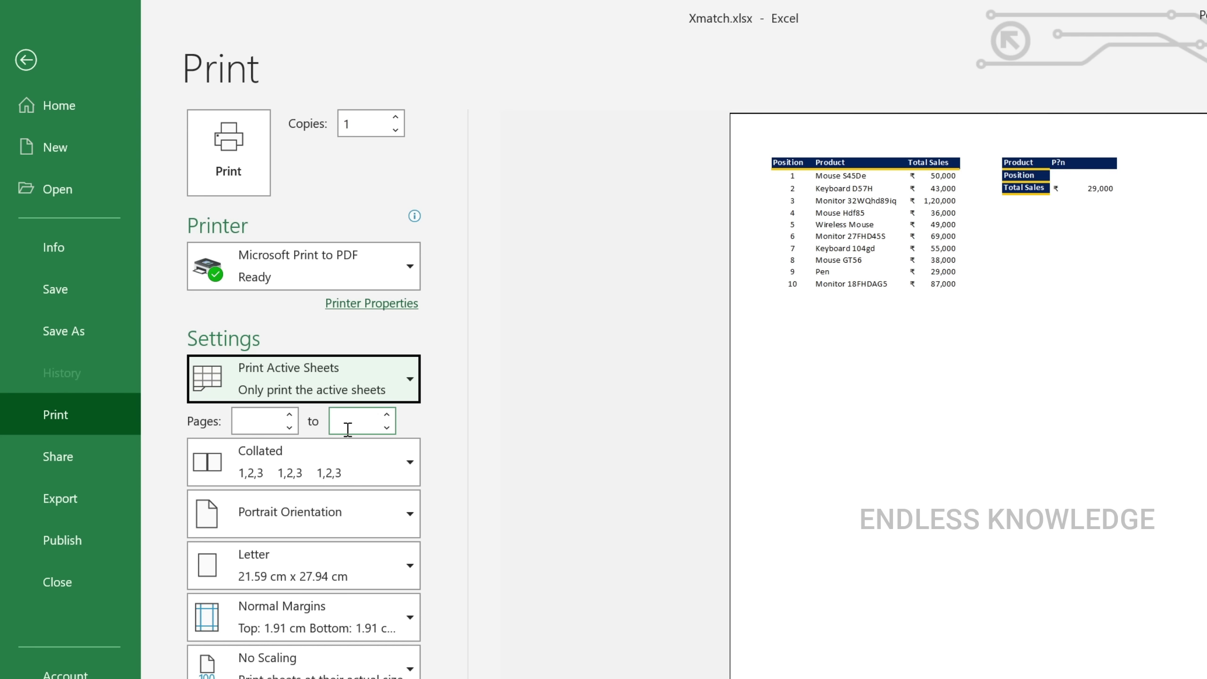
left_click(280, 374)
left_click(285, 460)
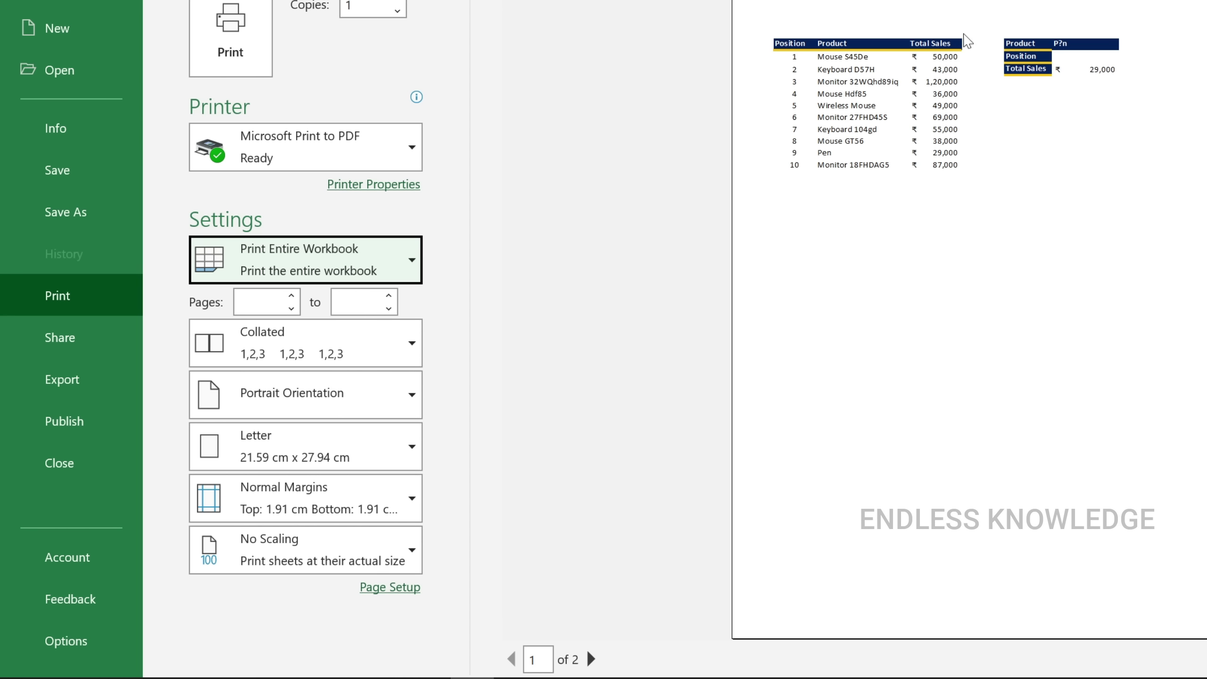
left_click(591, 659)
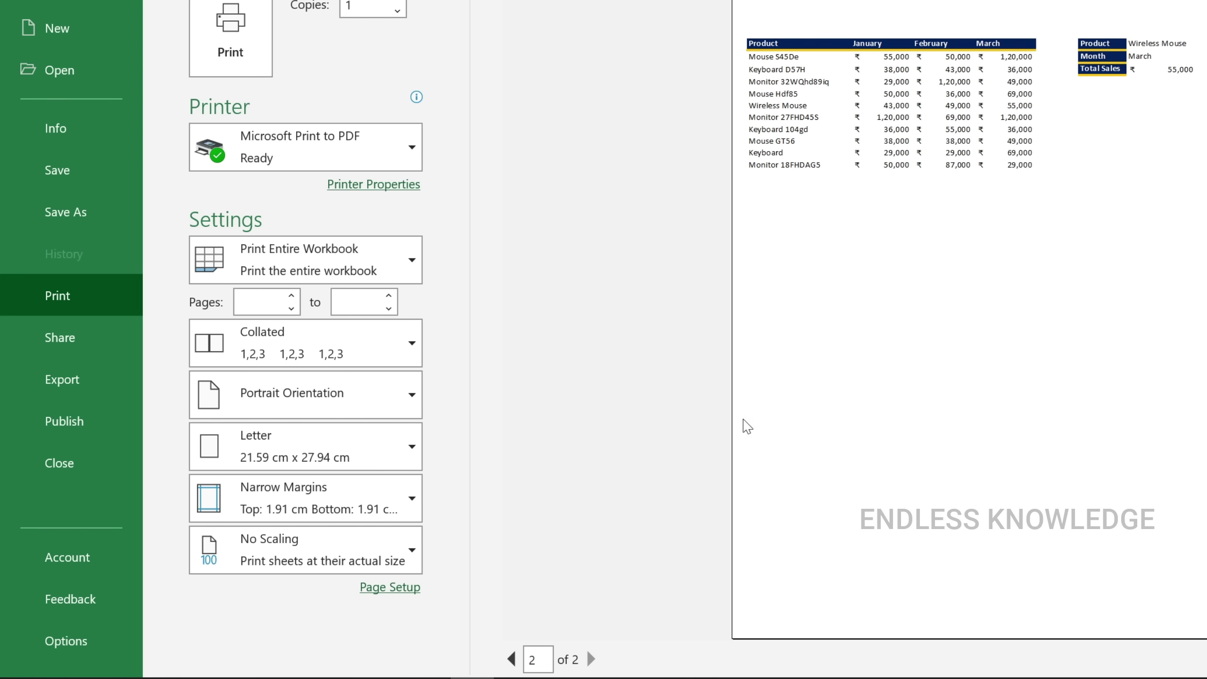
- Set the print range to Print Selection and send it to Microsoft Print to PDF
left_click(287, 272)
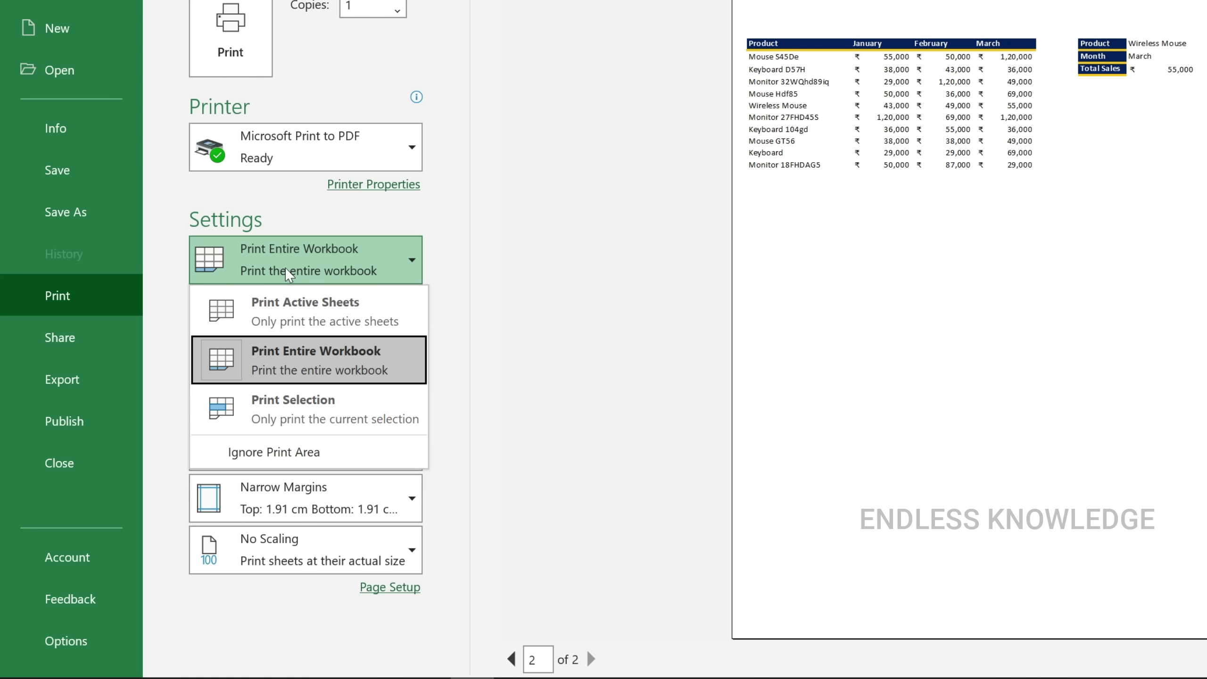
left_click(287, 403)
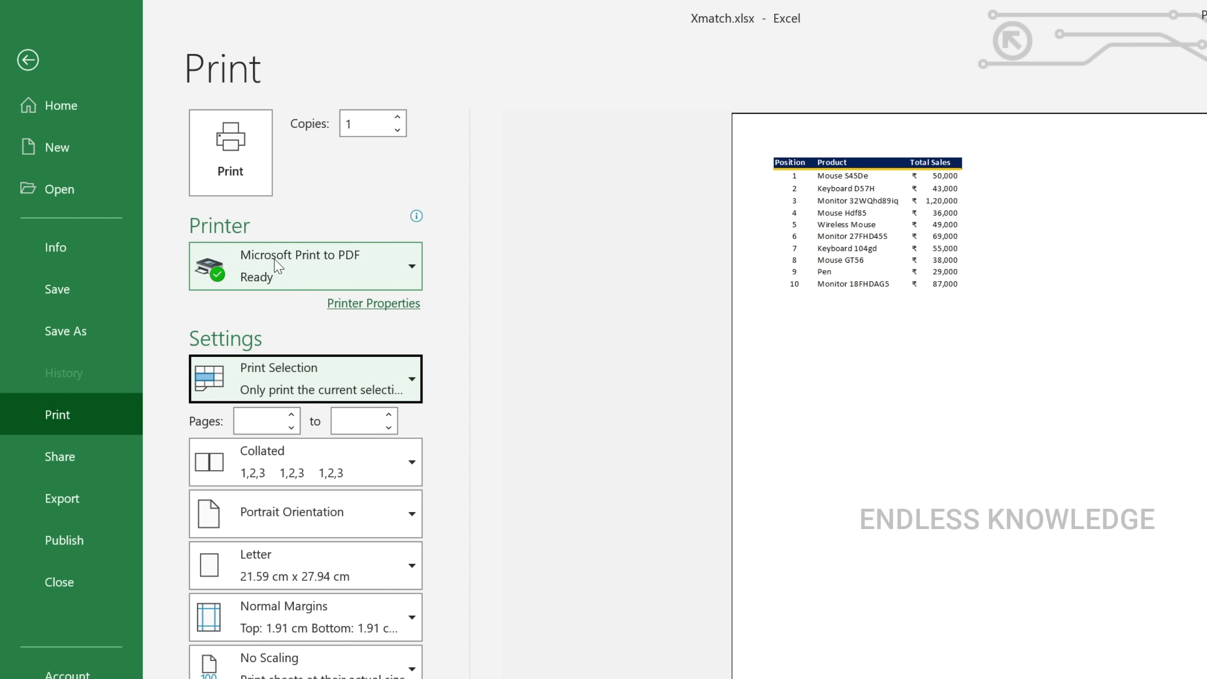
left_click(246, 170)
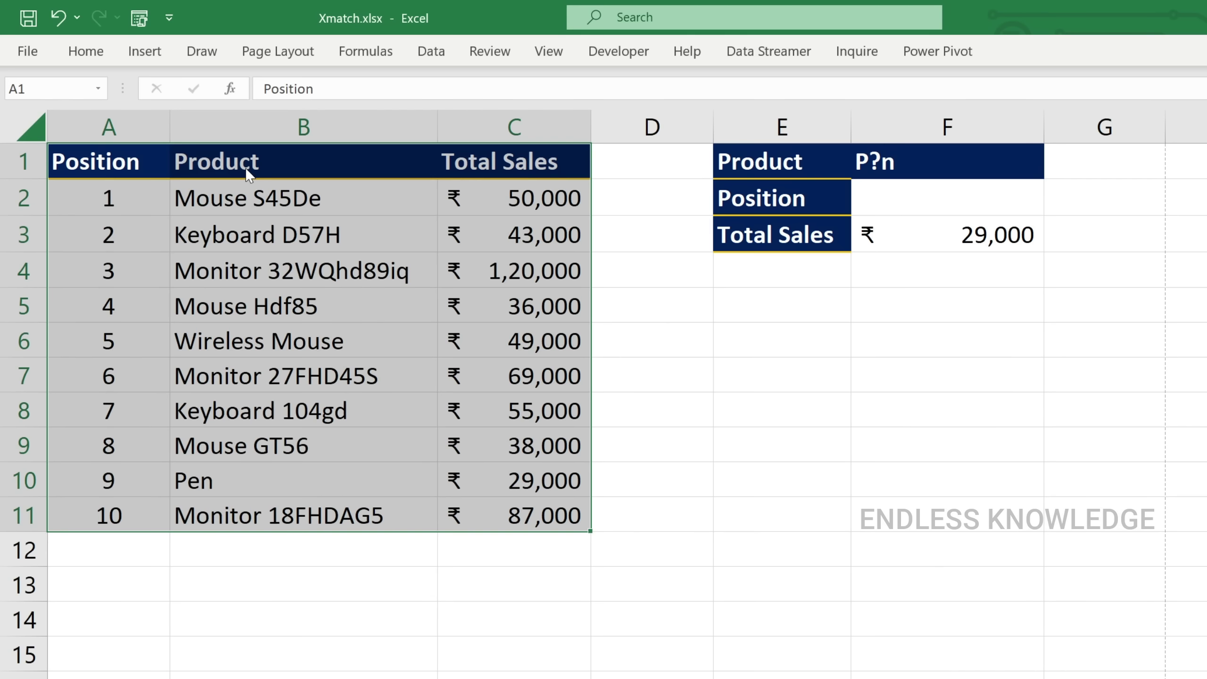
left_click_drag(871, 234, 266, 84)
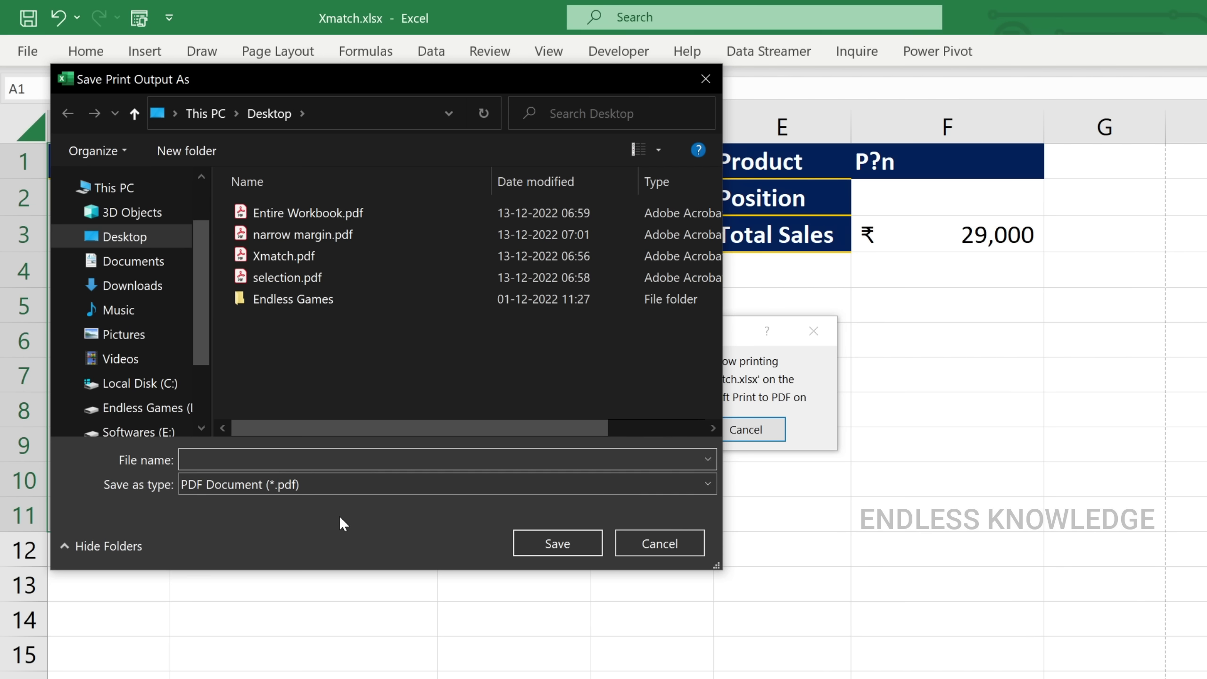
- Save the print output on the Desktop as a PDF Document named print selection, and open the saved file
left_click(300, 488)
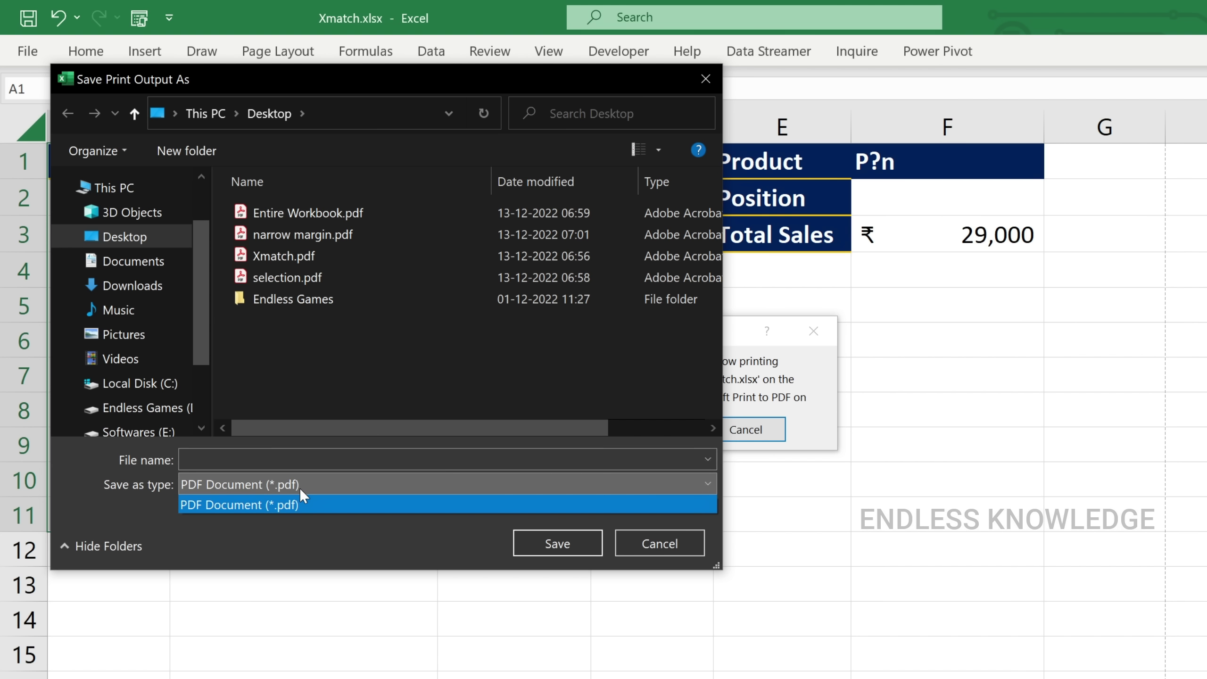
left_click(251, 505)
left_click(265, 461)
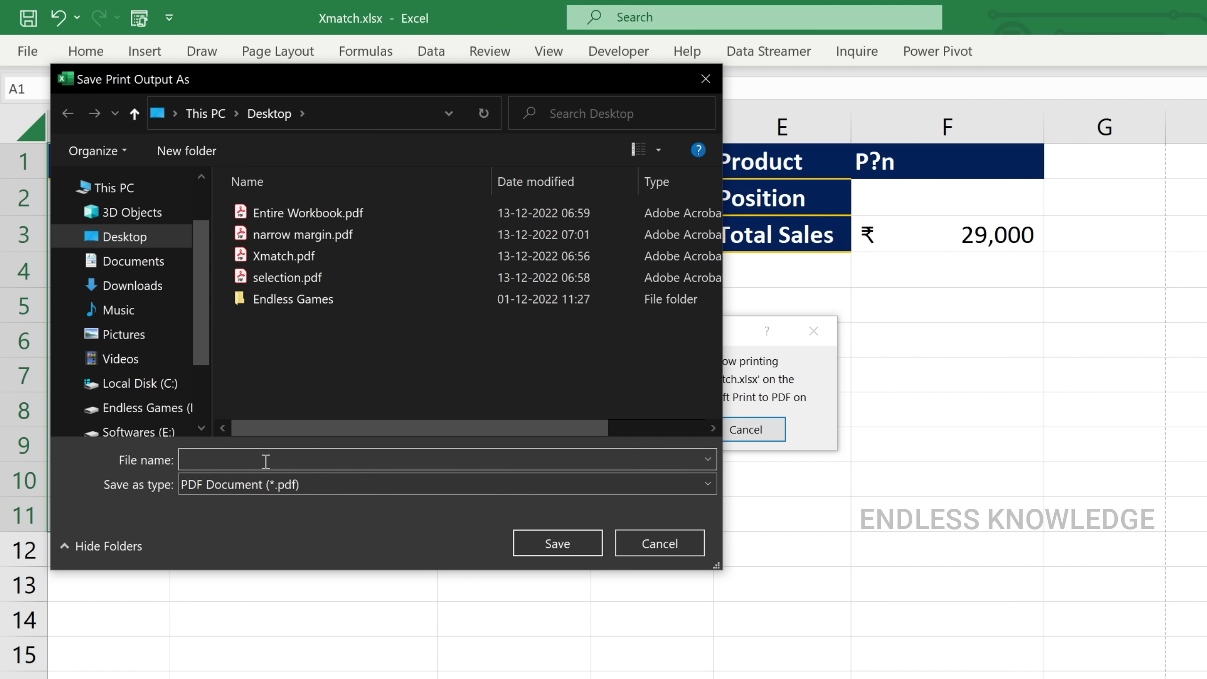
type("print selection")
left_click(557, 543)
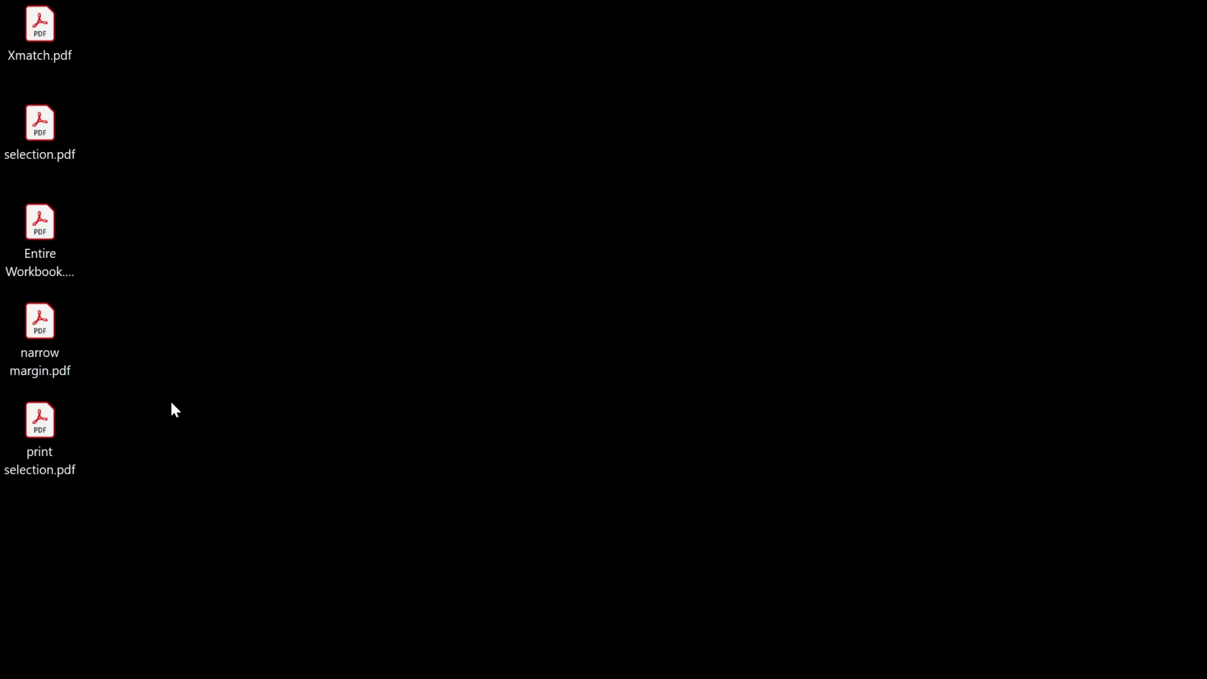
double_click(53, 420)
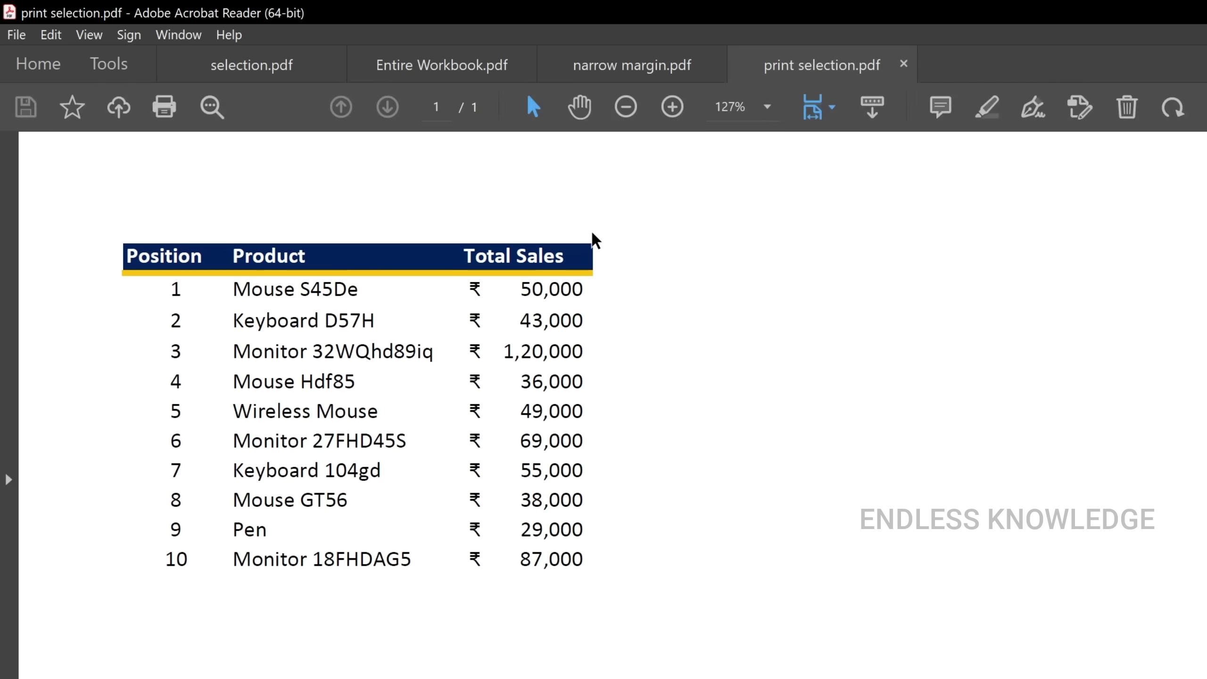